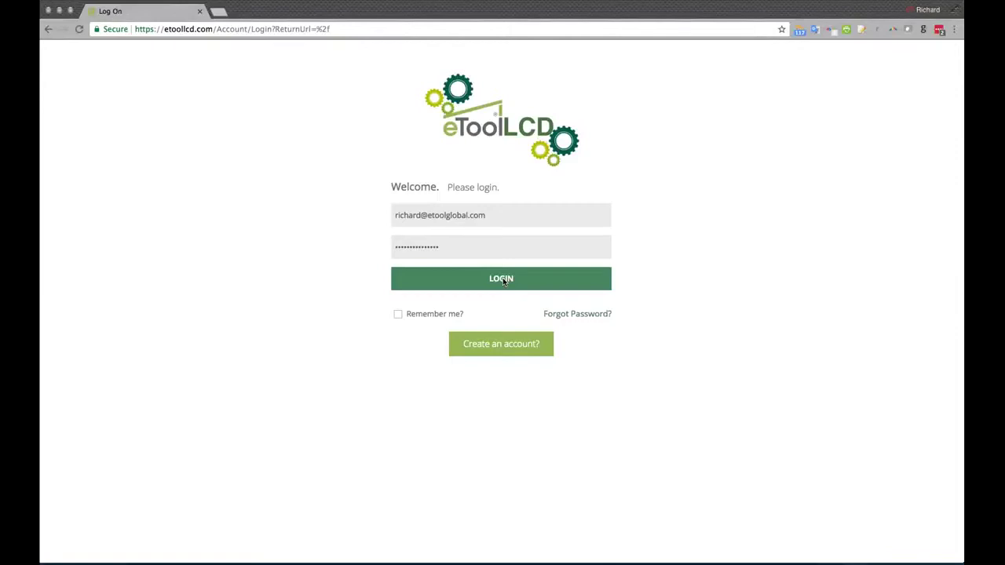
Sign in and open the Base Design of Office Tower One in Thomas Lane Precinct.
click(503, 281)
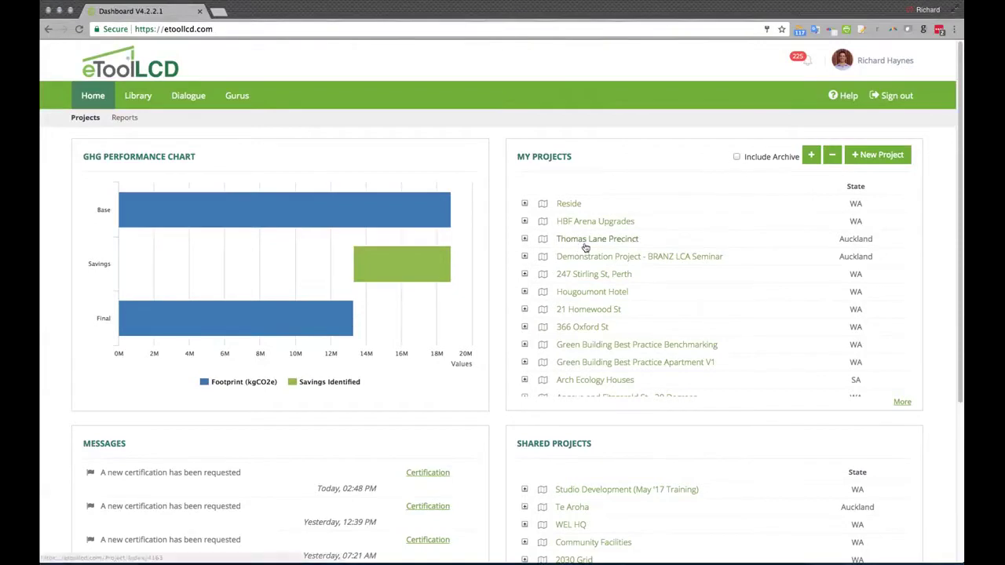
click(524, 238)
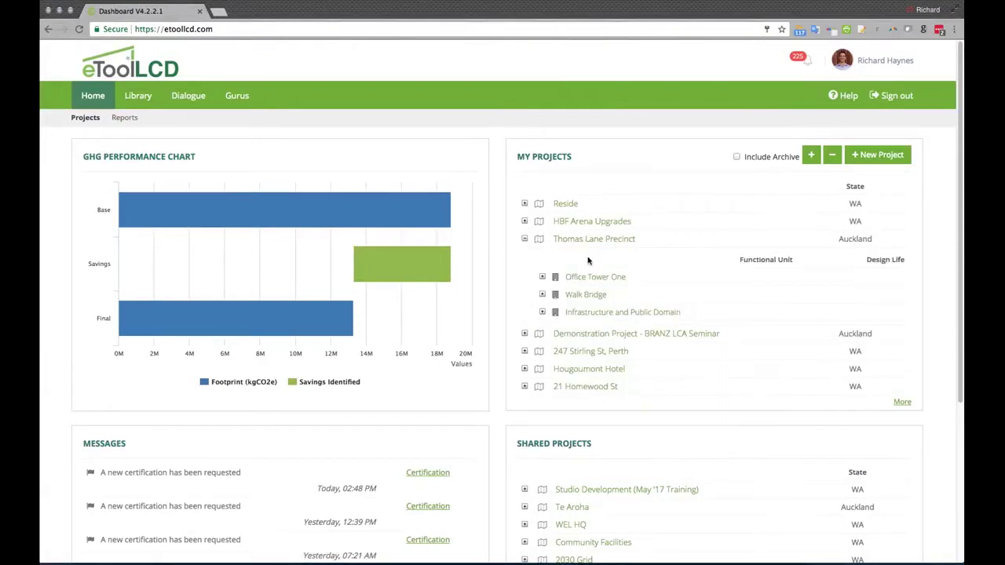
click(542, 276)
click(580, 299)
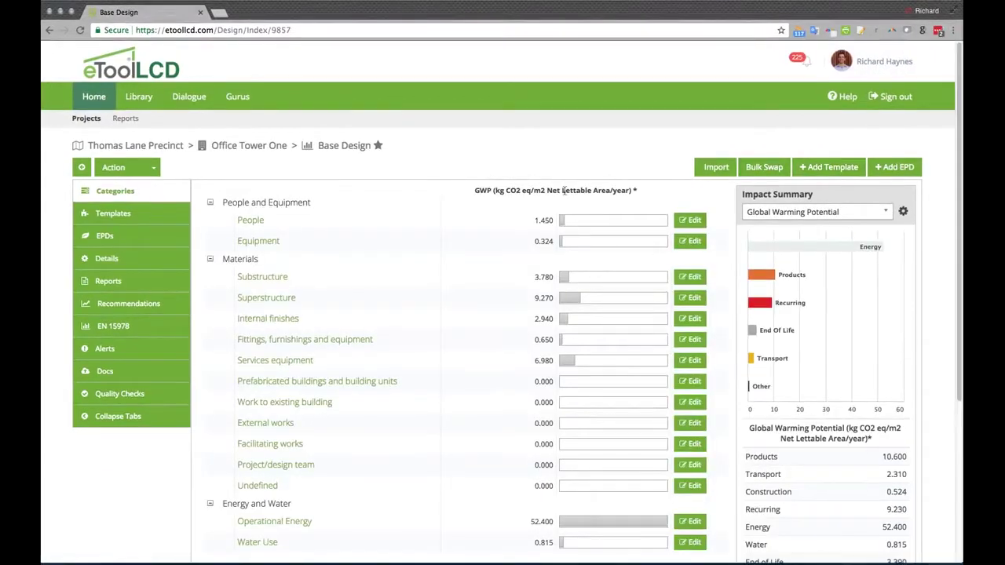
Review the Base Design results and Operational Energy breakdown, then return to Office Tower One.
scroll(524, 336, down, 3)
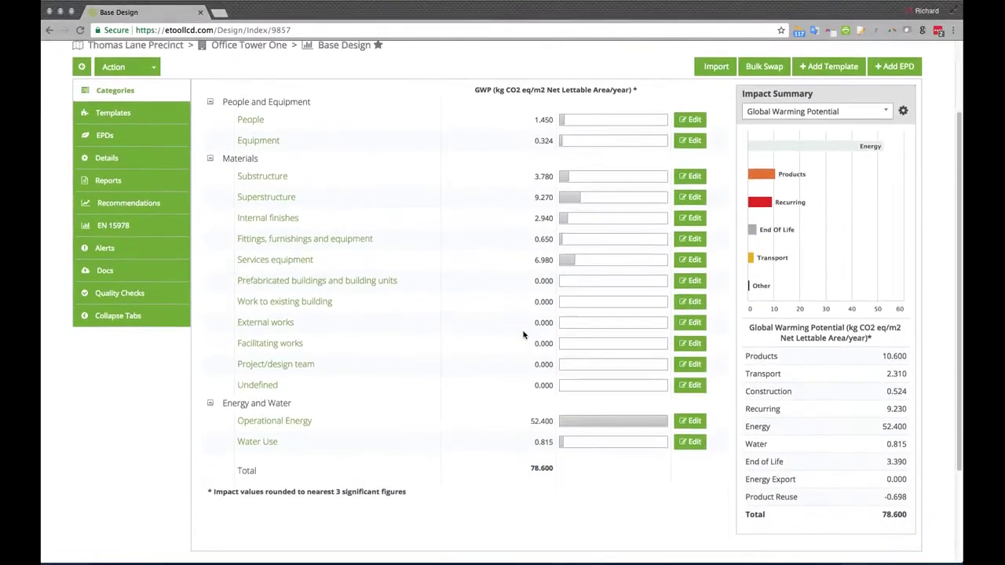
scroll(502, 309, up, 1)
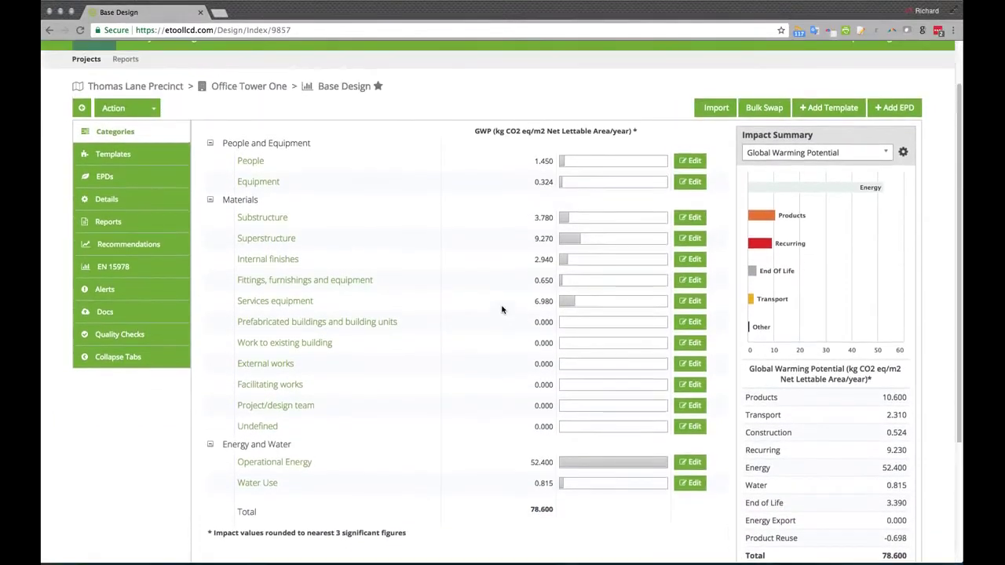
scroll(502, 309, up, 2)
mouse_move(789, 238)
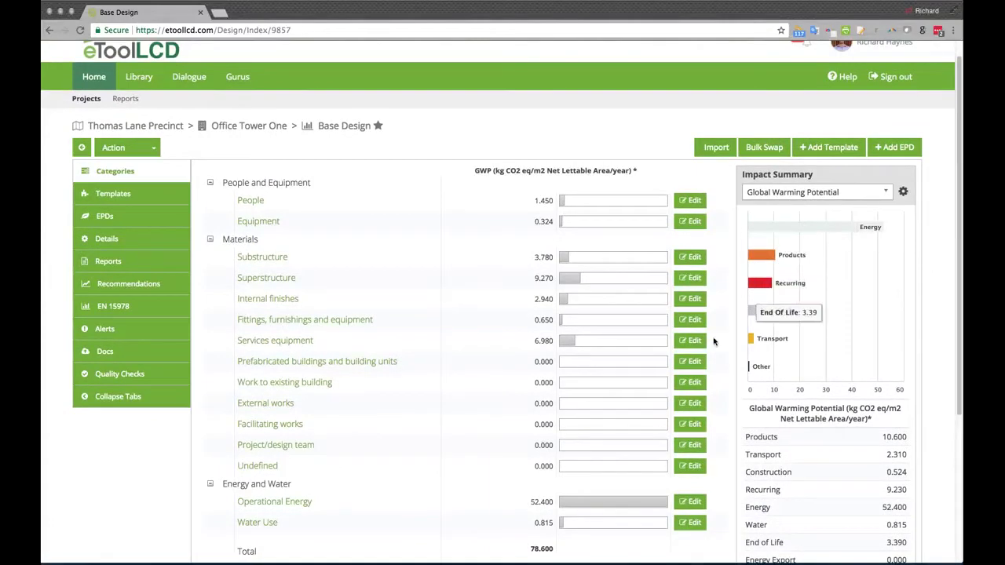
click(292, 507)
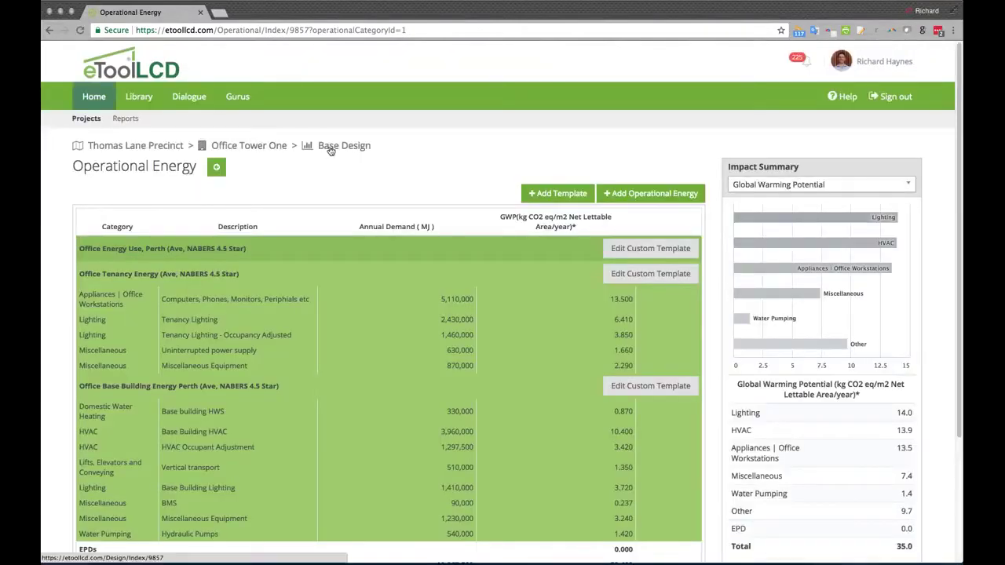
click(241, 146)
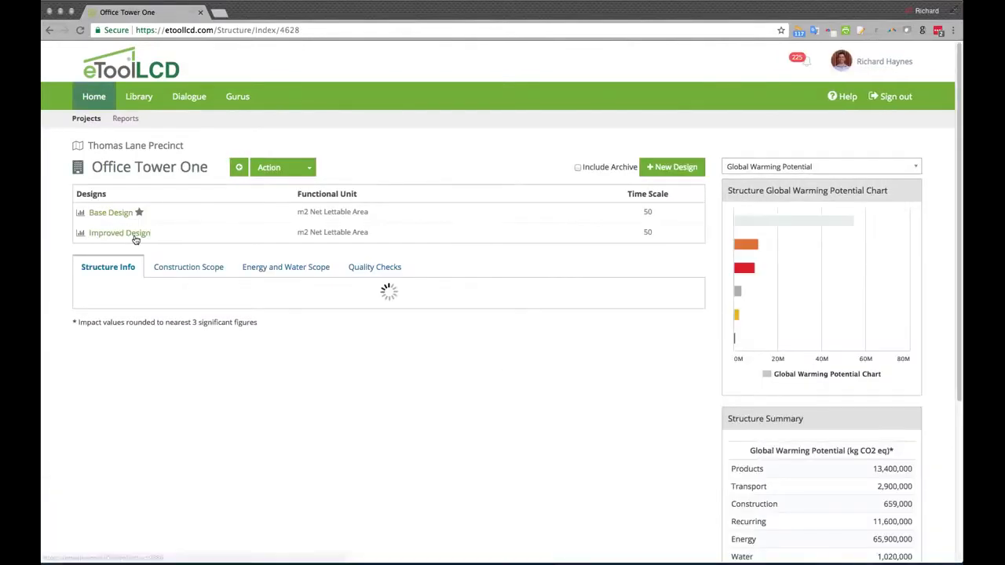
Show the Improved Design's recommendations with GWP savings totalling 62.800% against Base Design.
click(134, 236)
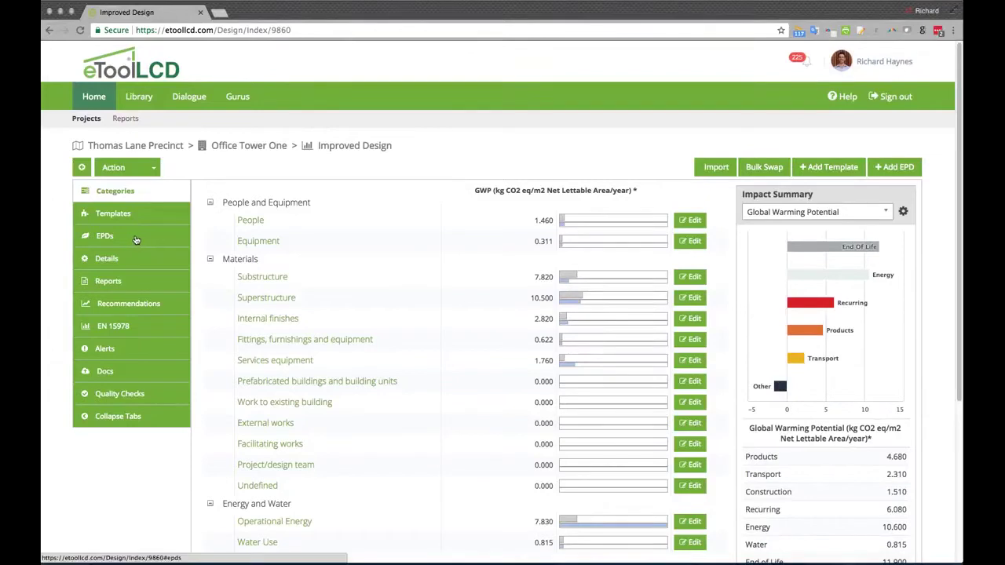
click(113, 309)
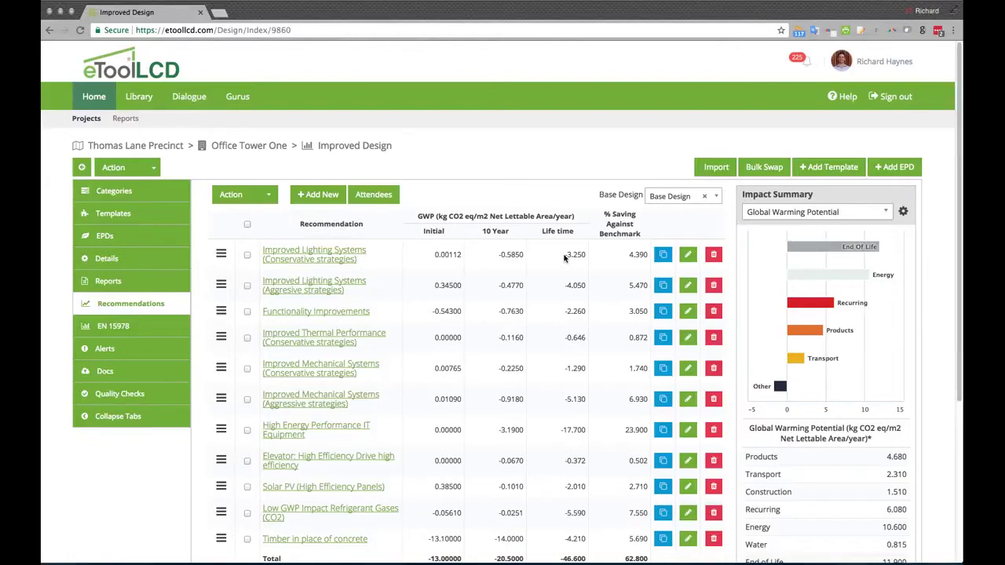
Look over the design's Reports and Action options, then go back to its Categories breakdown.
click(108, 282)
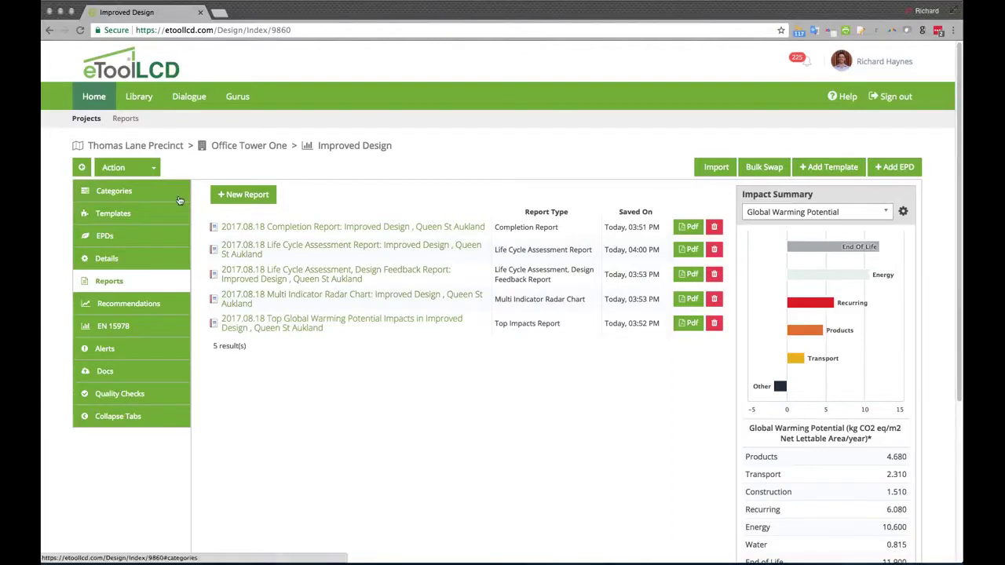
click(132, 171)
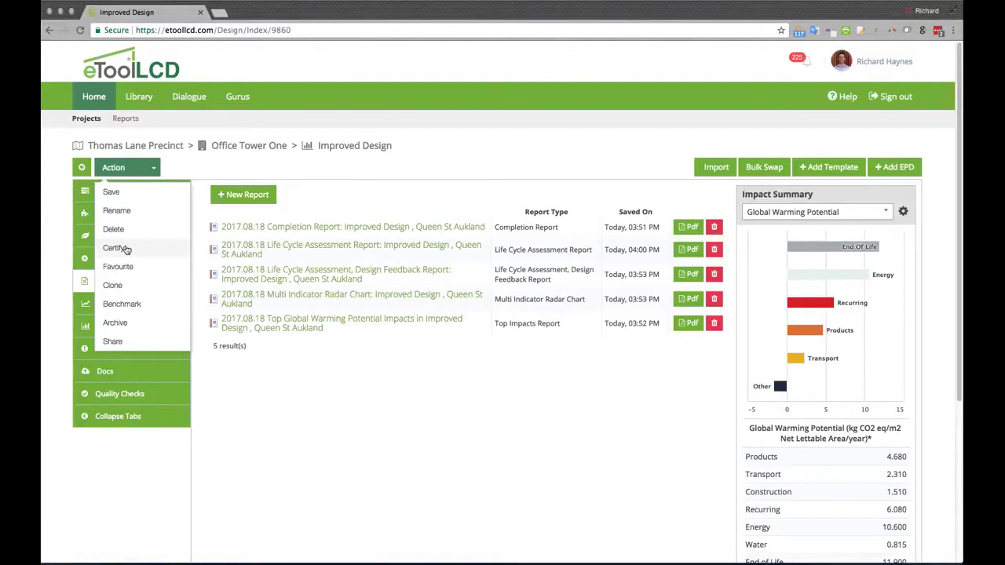
scroll(126, 249, down, 1)
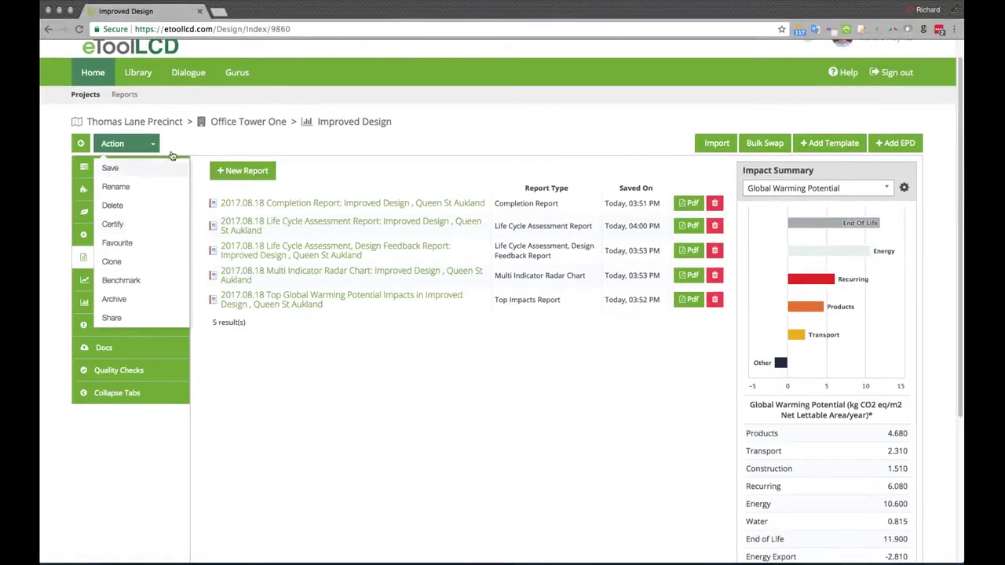
click(148, 170)
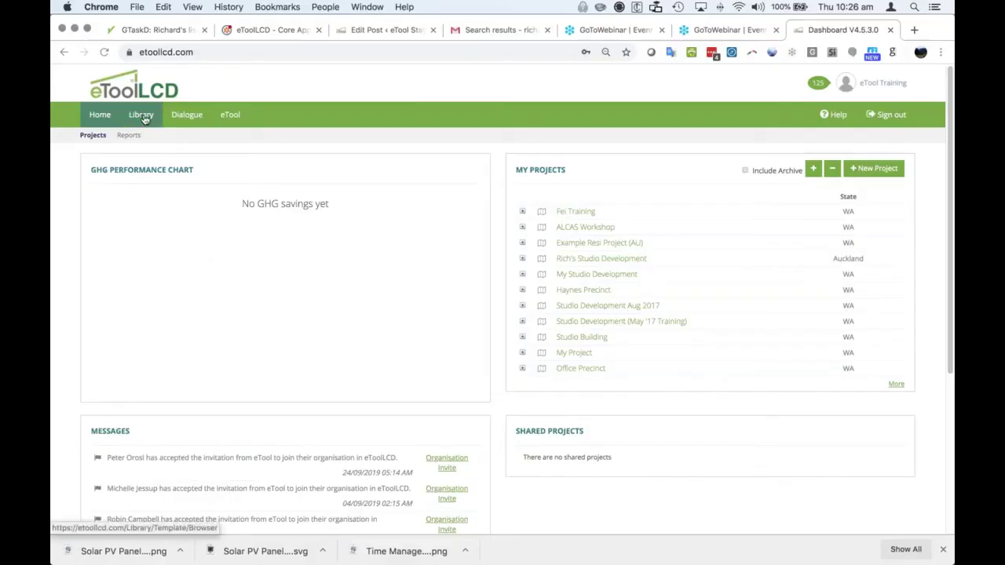
Go to the template Library from the top navigation.
click(143, 116)
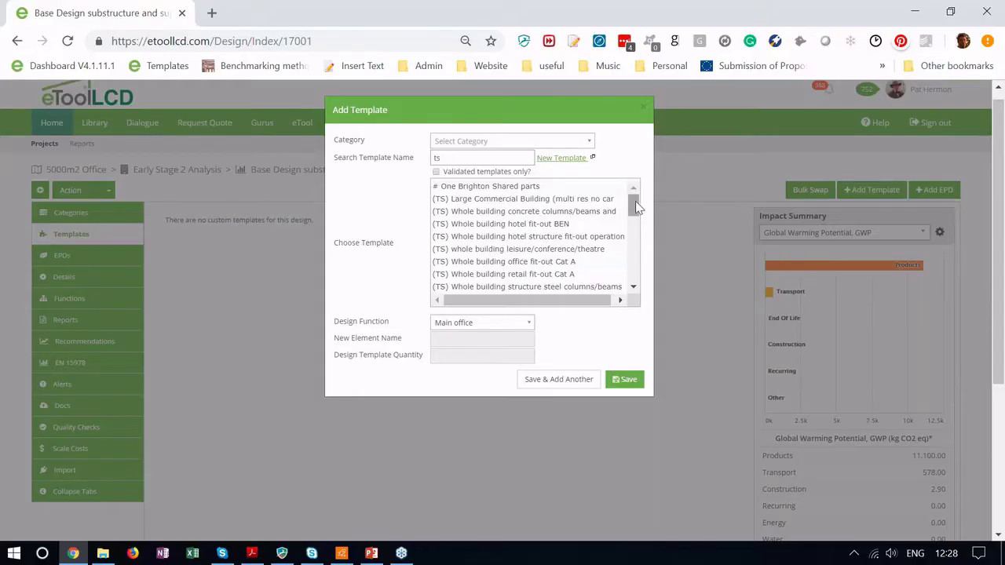
Compare templates in the Choose Template list: equipment, services/fitout and steel columns/beams.
drag(635, 201, 591, 240)
click(585, 254)
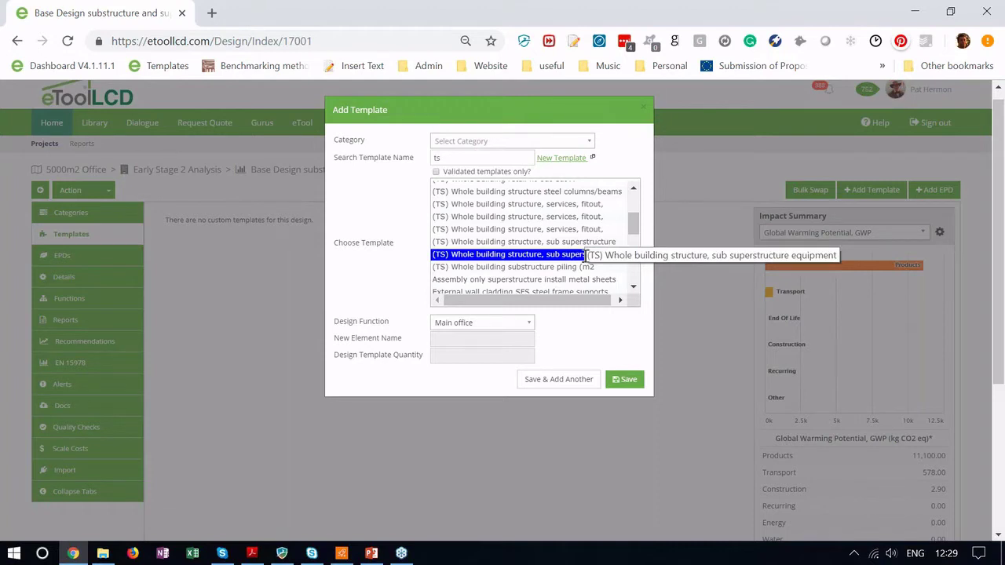
click(585, 241)
click(579, 229)
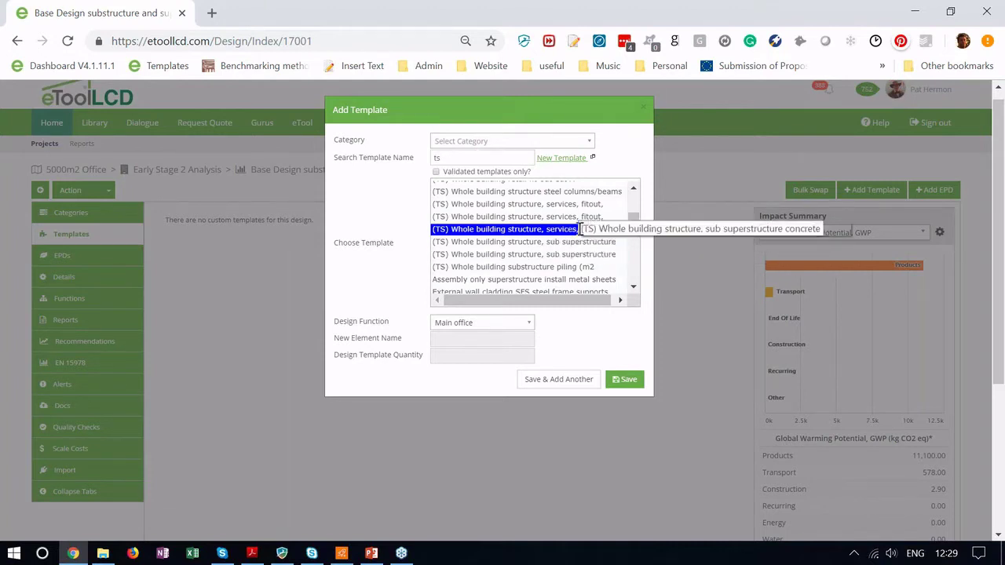
click(582, 216)
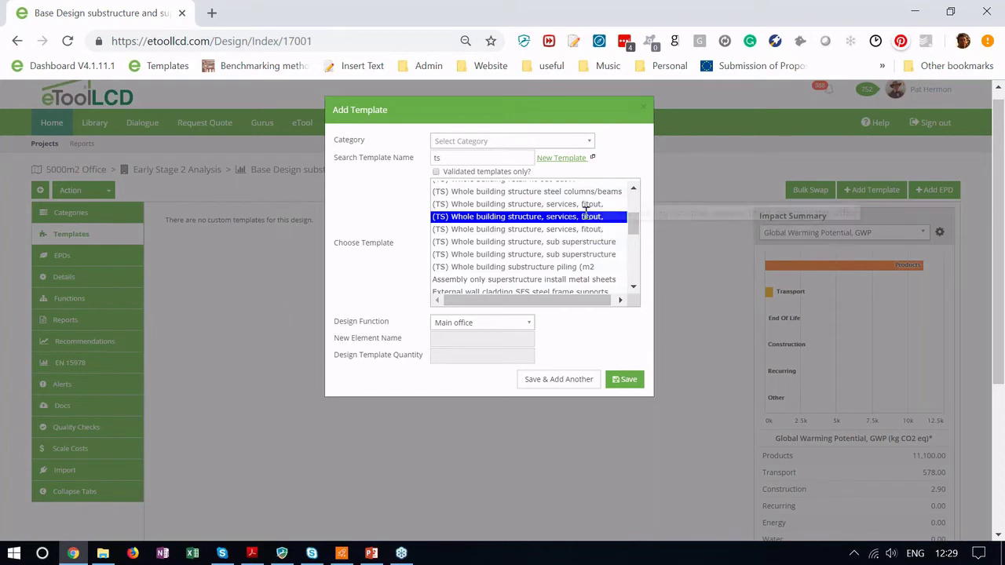
click(585, 203)
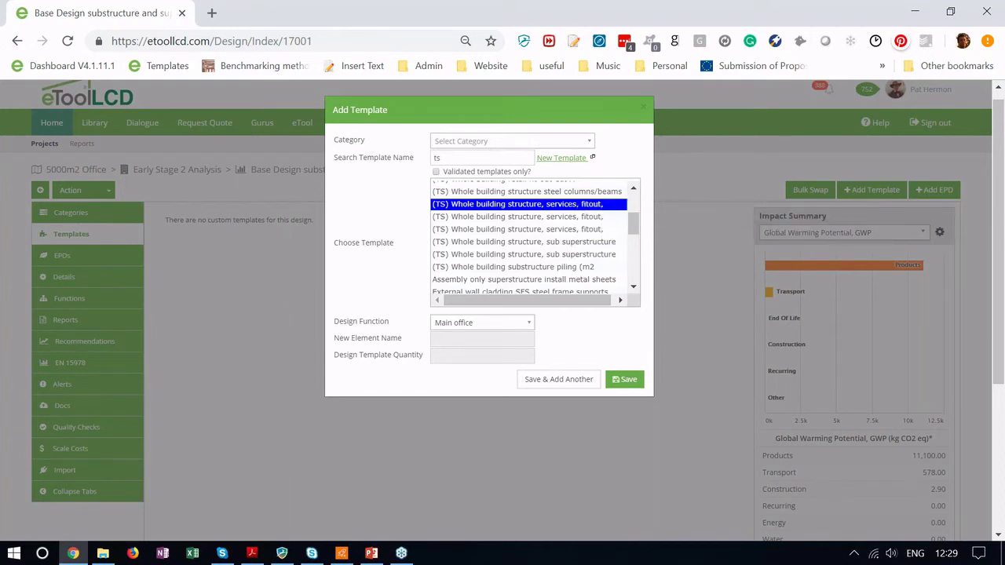
drag(635, 229, 635, 223)
click(621, 218)
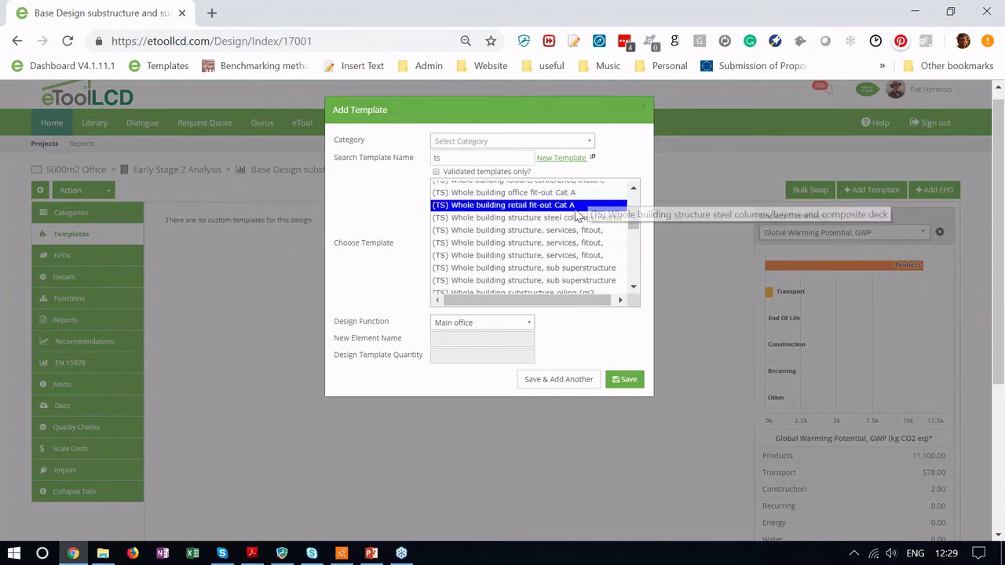
Settle on the (TS) sub superstructure concrete template after checking the concrete columns/beams options.
scroll(636, 218, up, 1)
scroll(636, 218, up, 4)
click(614, 201)
click(601, 212)
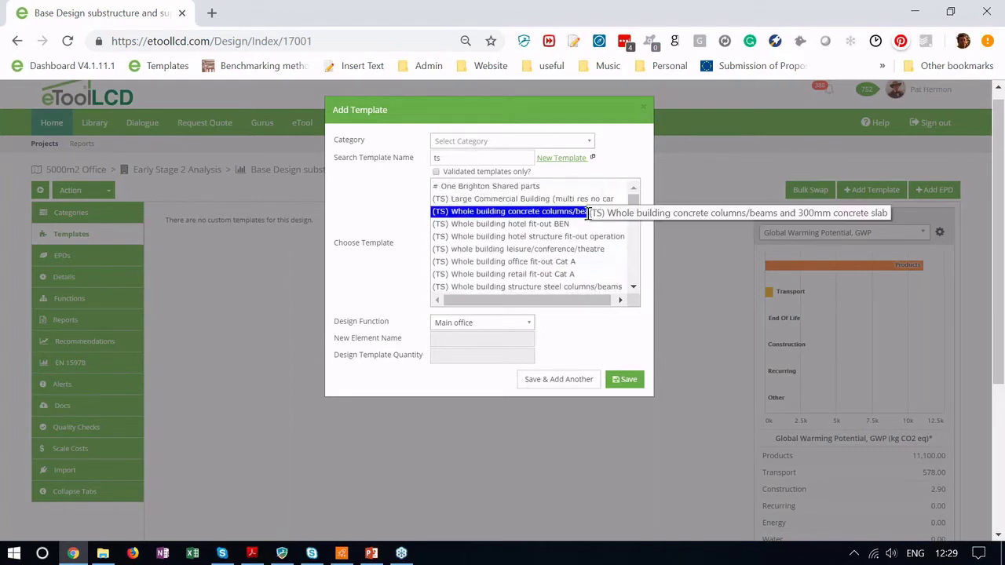
scroll(634, 219, down, 2)
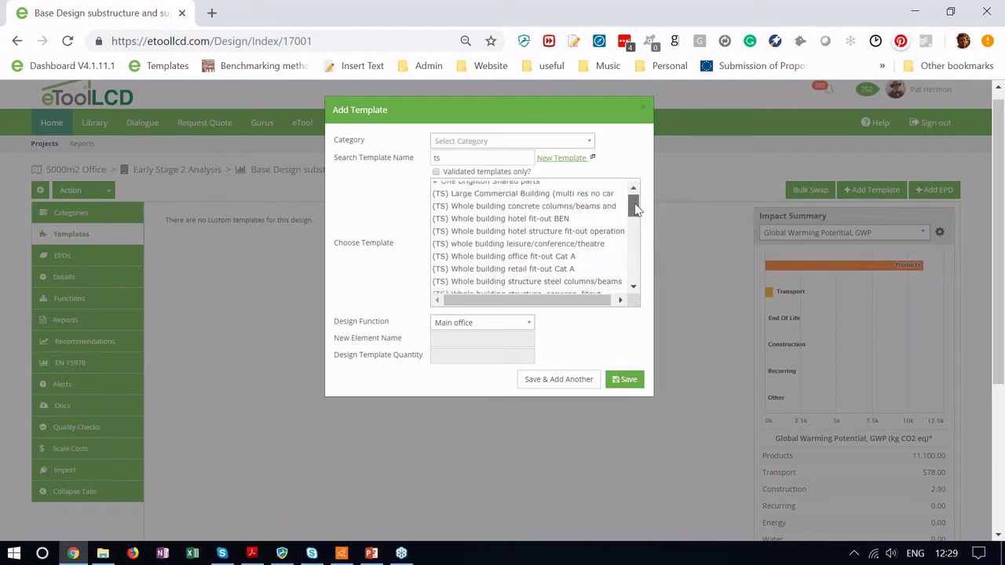
scroll(634, 219, down, 2)
click(600, 236)
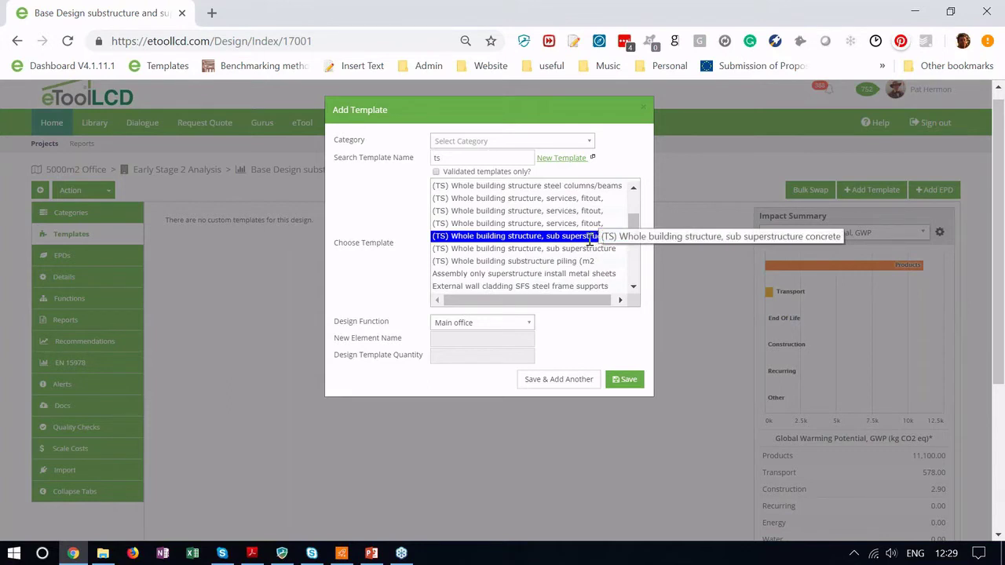
click(585, 248)
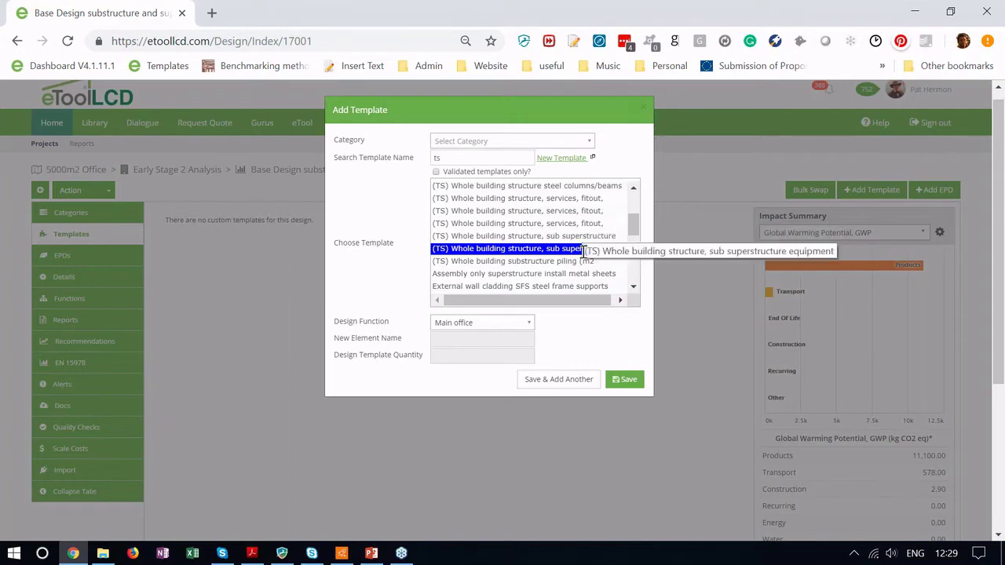
key(Up)
key(Up)
key(Up)
key(Up)
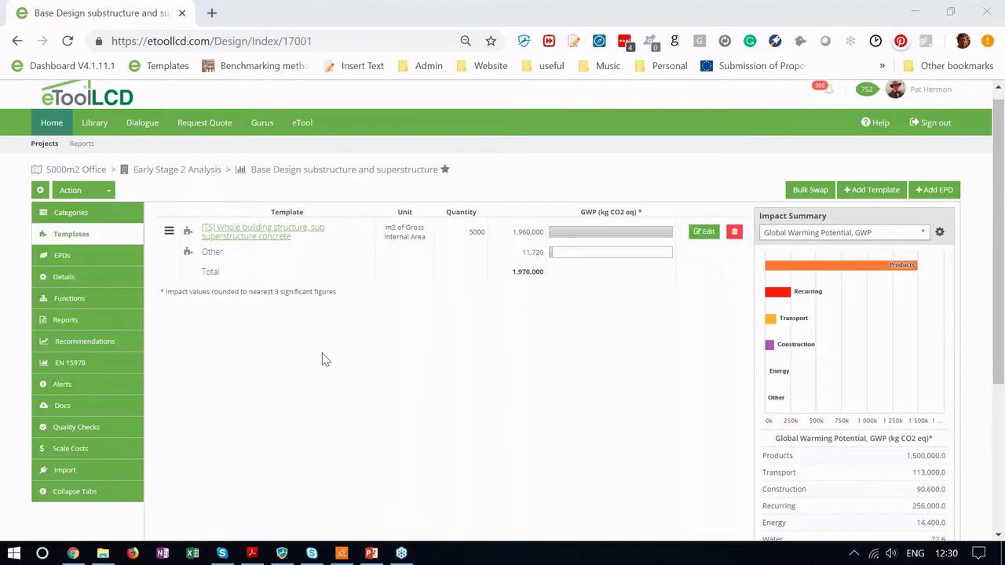
Inspect the details of the added sub superstructure concrete template.
click(276, 236)
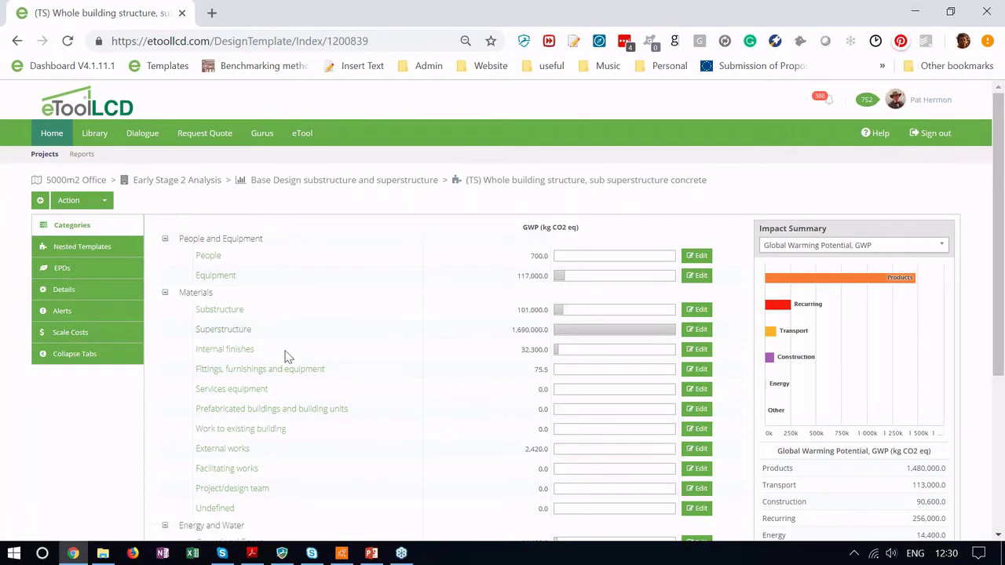
scroll(287, 357, down, 1)
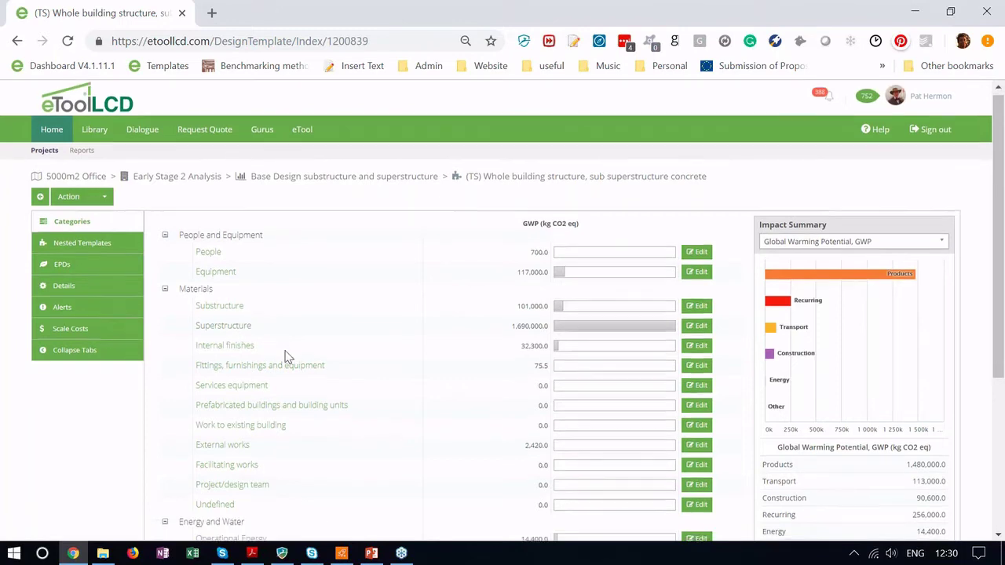
scroll(287, 357, down, 1)
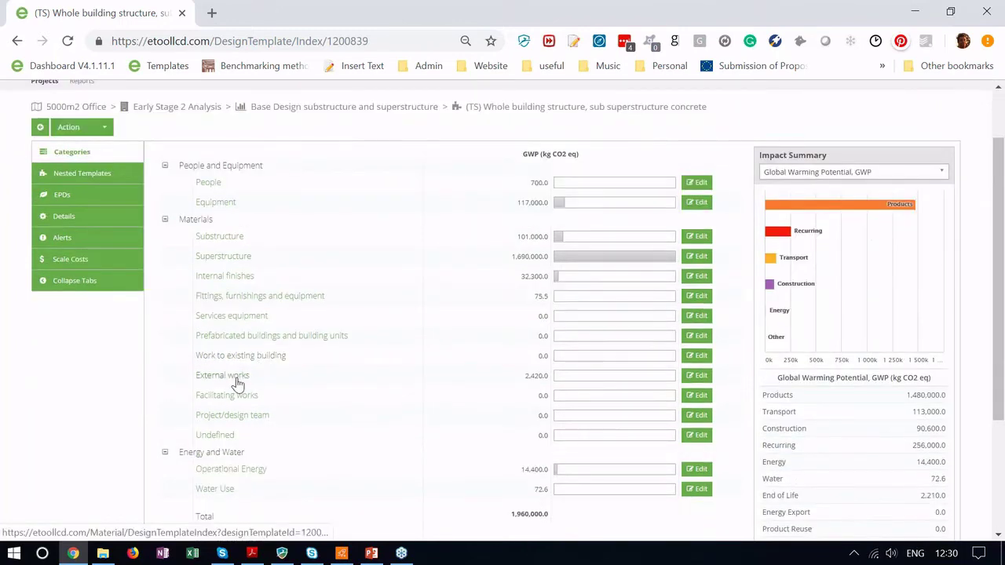
scroll(502, 314, up, 1)
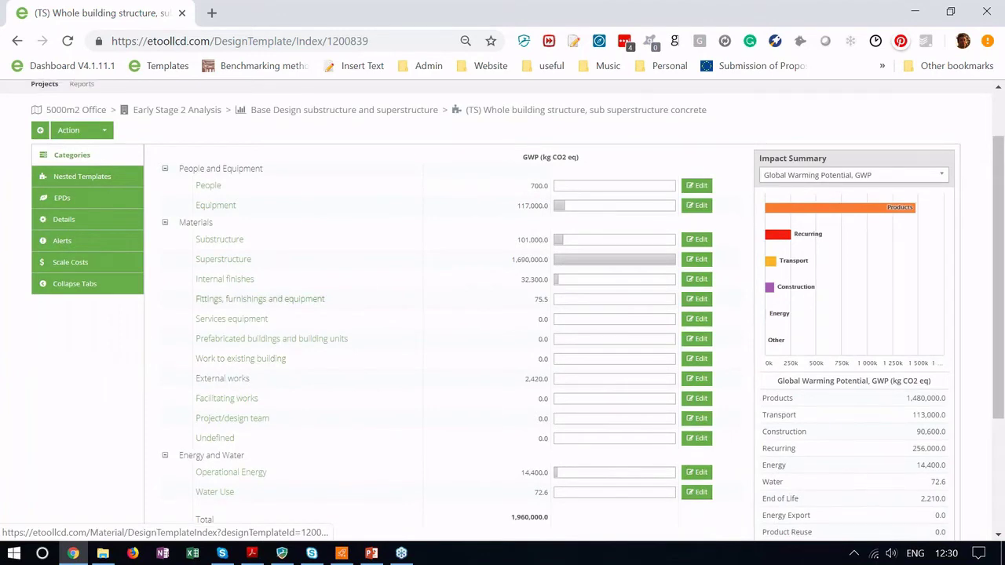
scroll(86, 252, up, 1)
Review the template's nested templates, then return to the Base Design in Chrome.
click(85, 248)
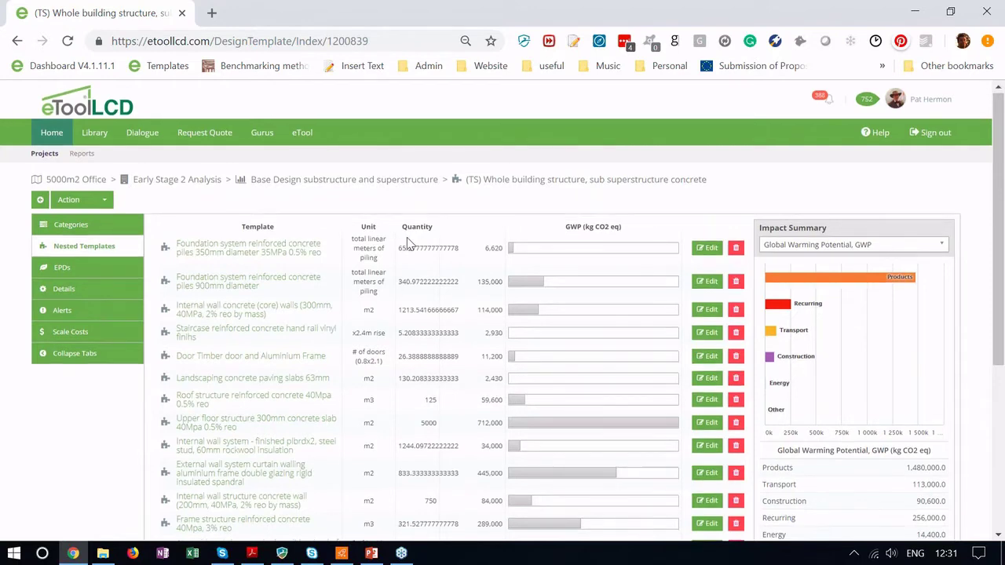
scroll(407, 245, down, 2)
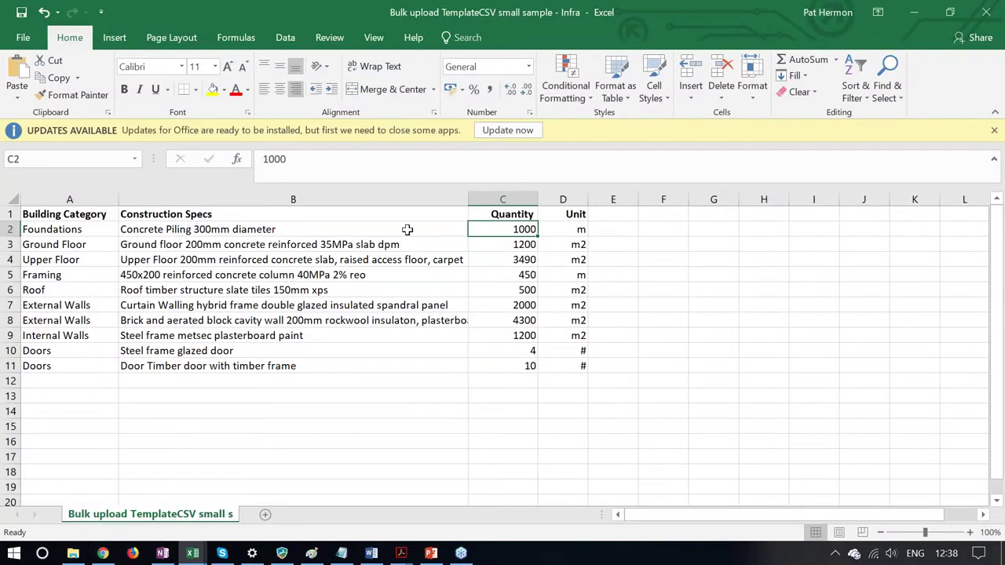
click(103, 553)
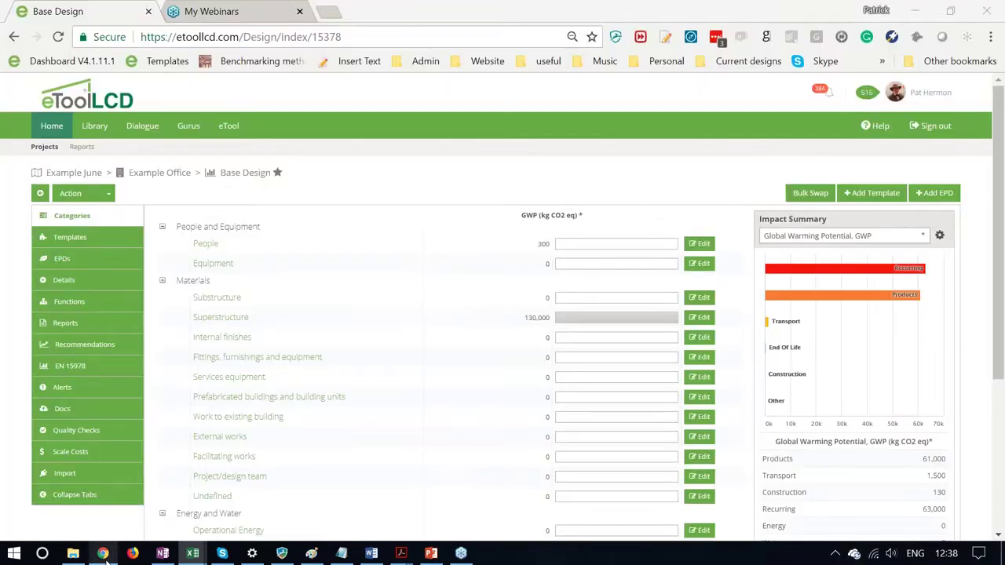
Start a new import and upload the Example Building Project Detail CSV.
click(70, 475)
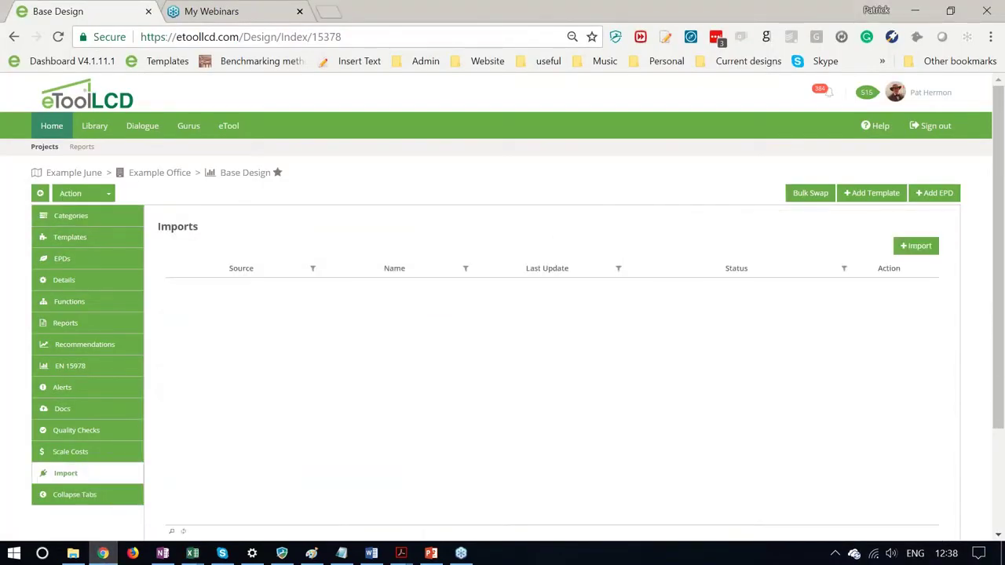
click(915, 247)
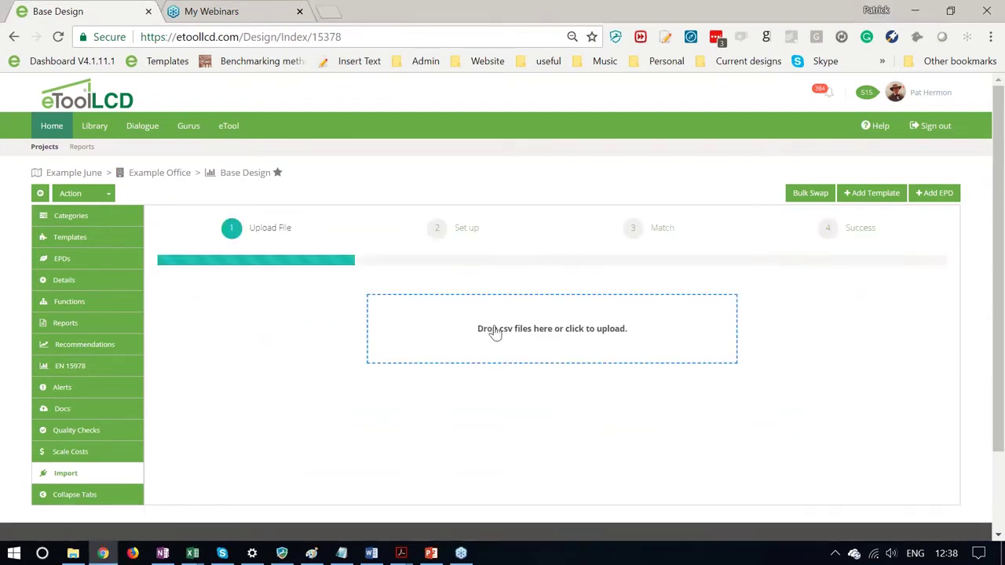
click(493, 331)
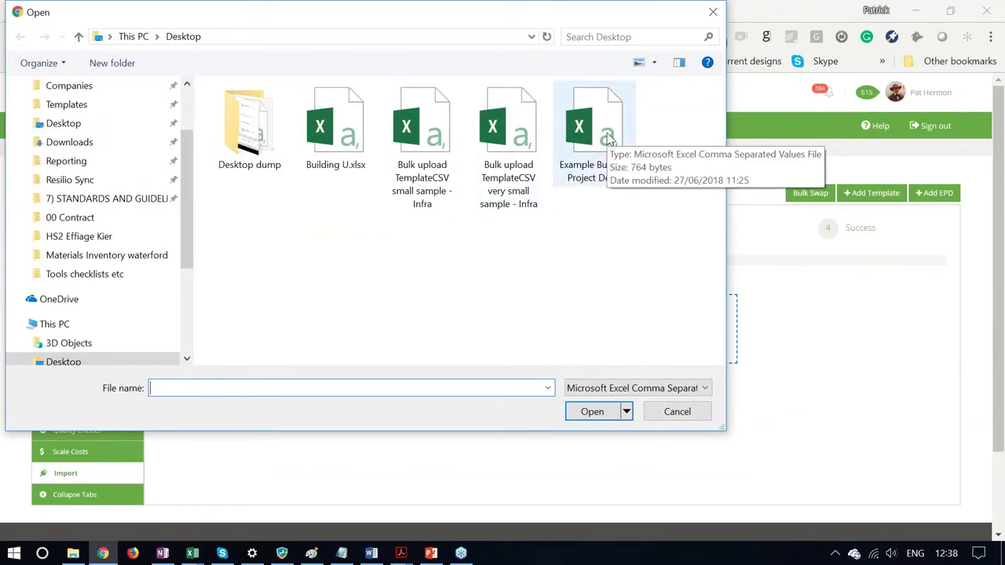
double_click(597, 133)
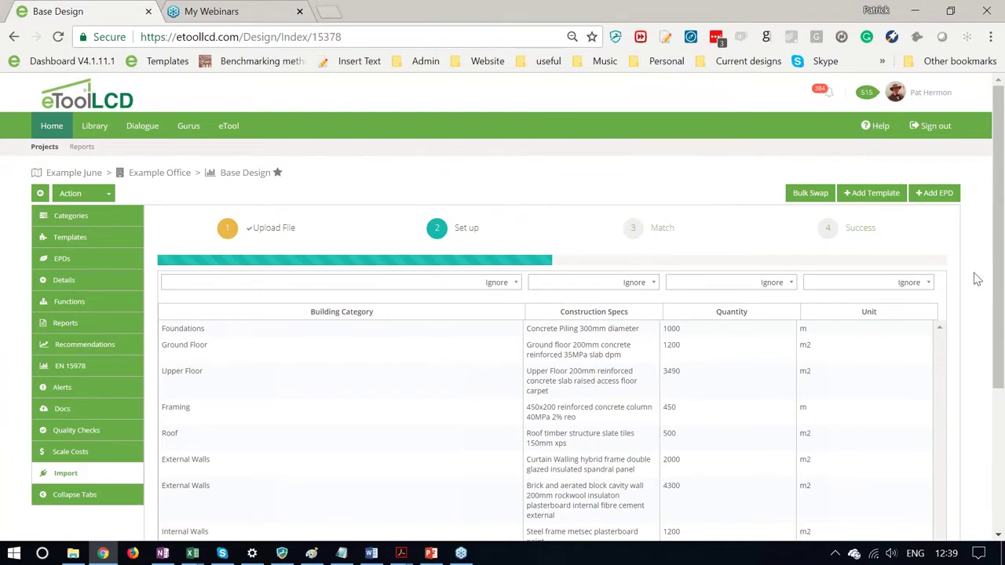
scroll(966, 280, down, 1)
scroll(966, 280, down, 2)
scroll(531, 168, up, 1)
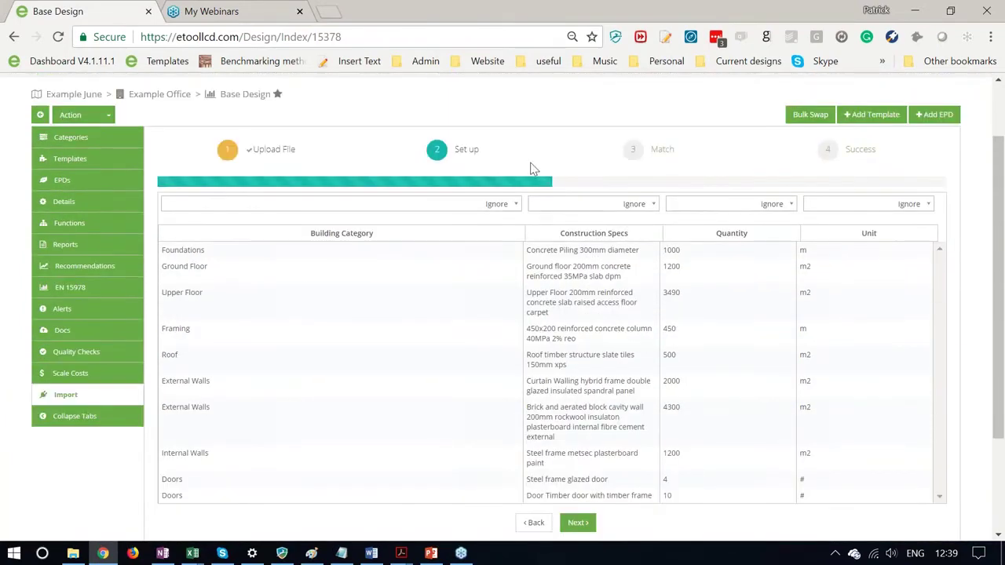
Map columns to Template Name, Quantity and Unit, leaving Building Category ignored, and continue to matching.
click(509, 208)
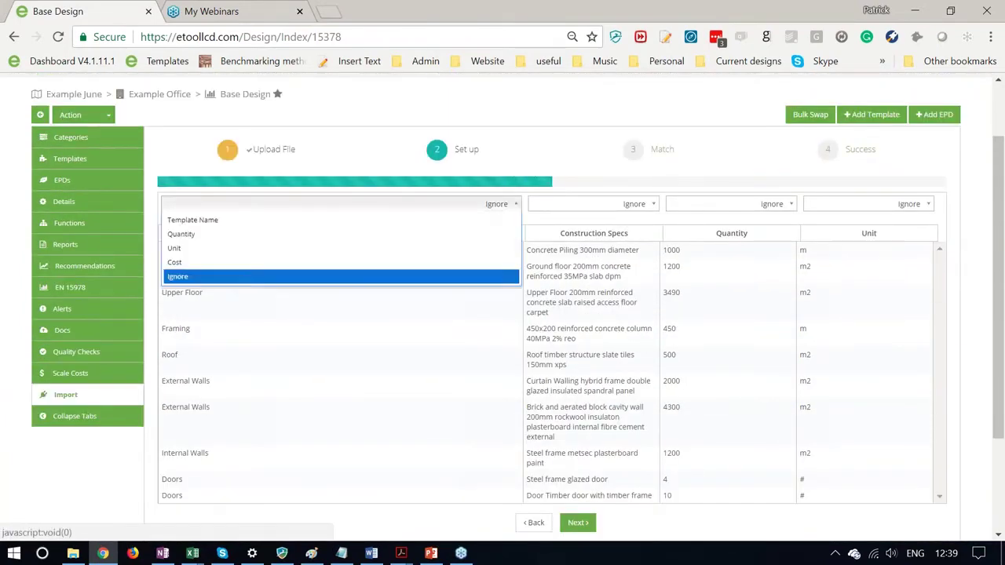
click(489, 210)
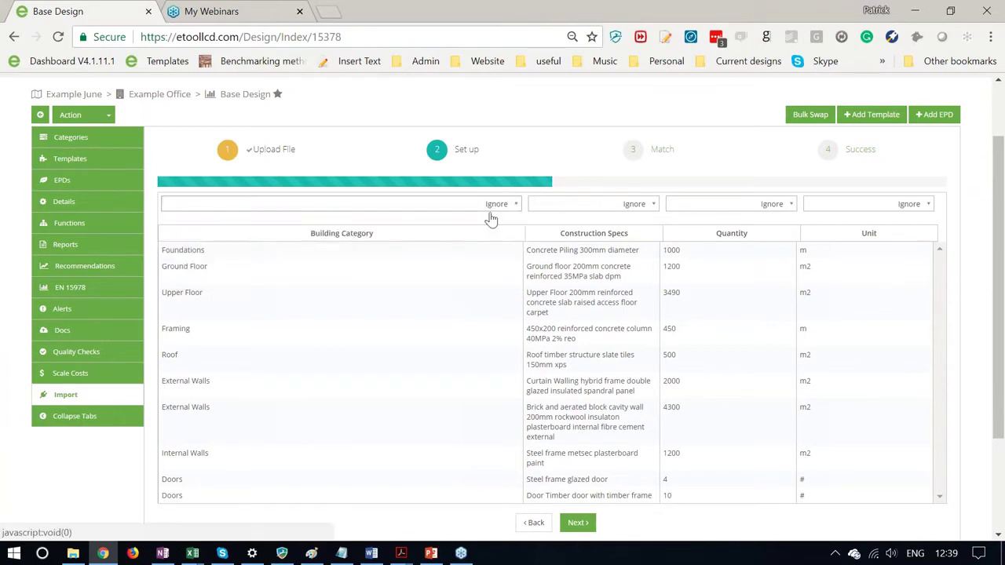
click(649, 208)
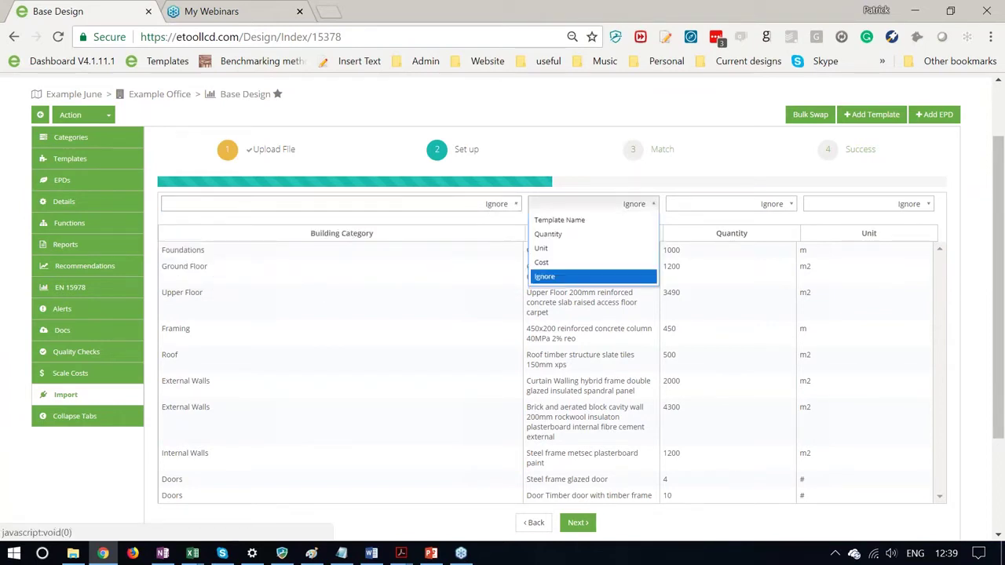
click(594, 222)
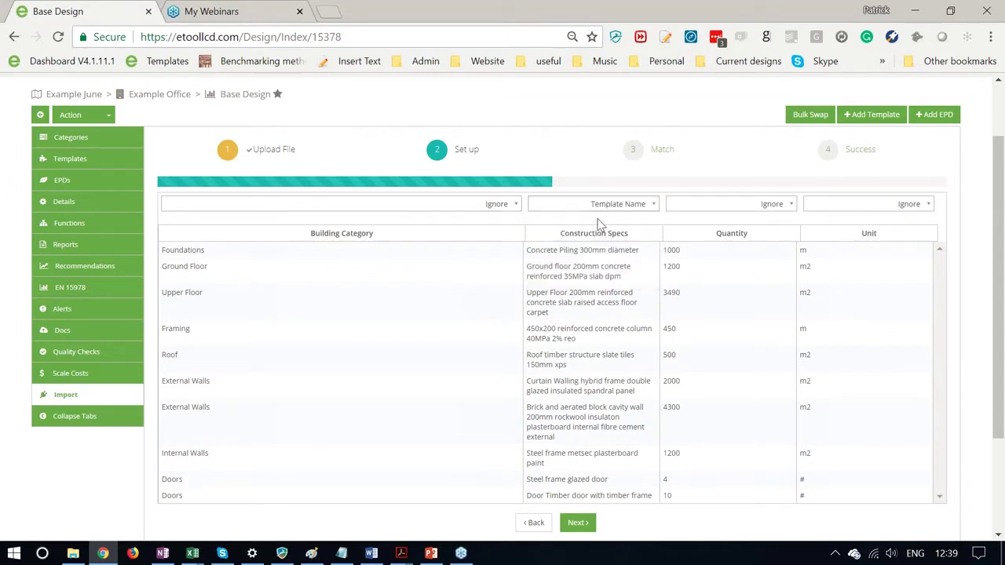
click(784, 209)
click(710, 236)
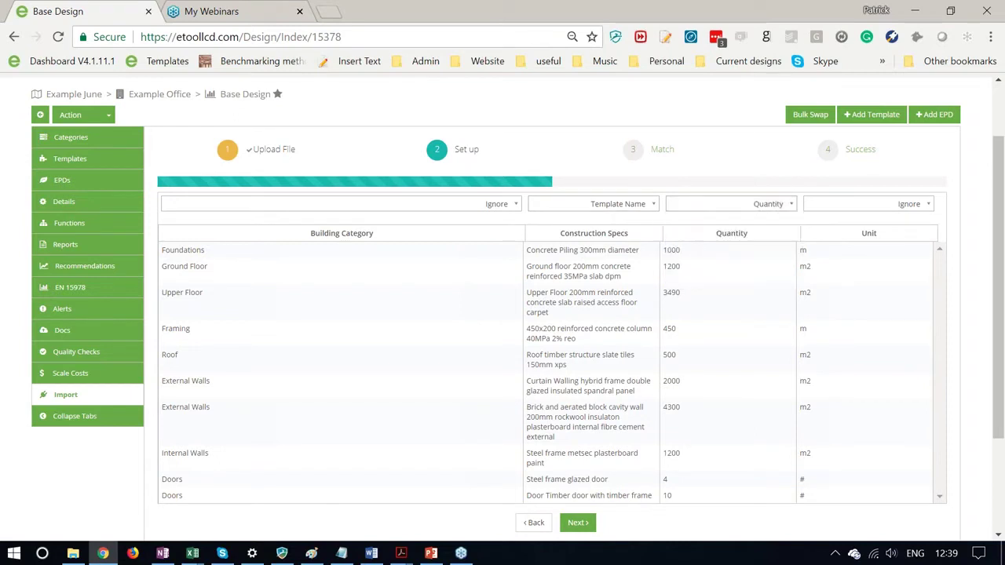
click(870, 206)
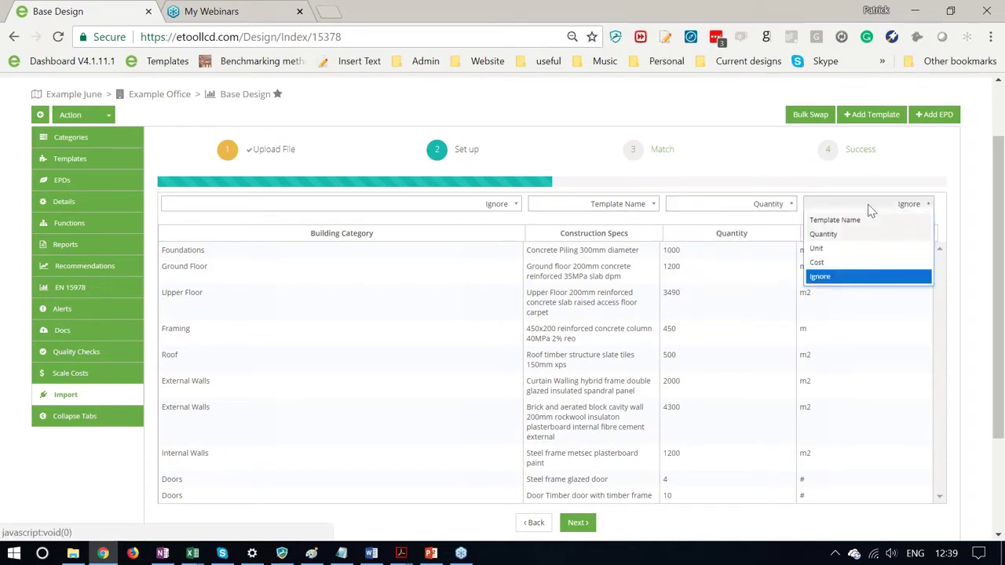
click(825, 252)
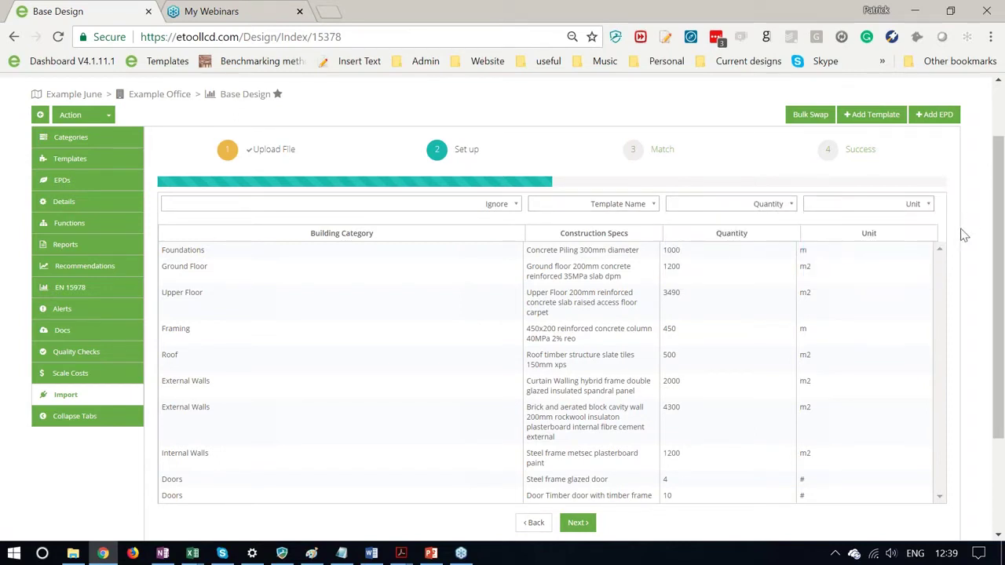
scroll(785, 314, down, 2)
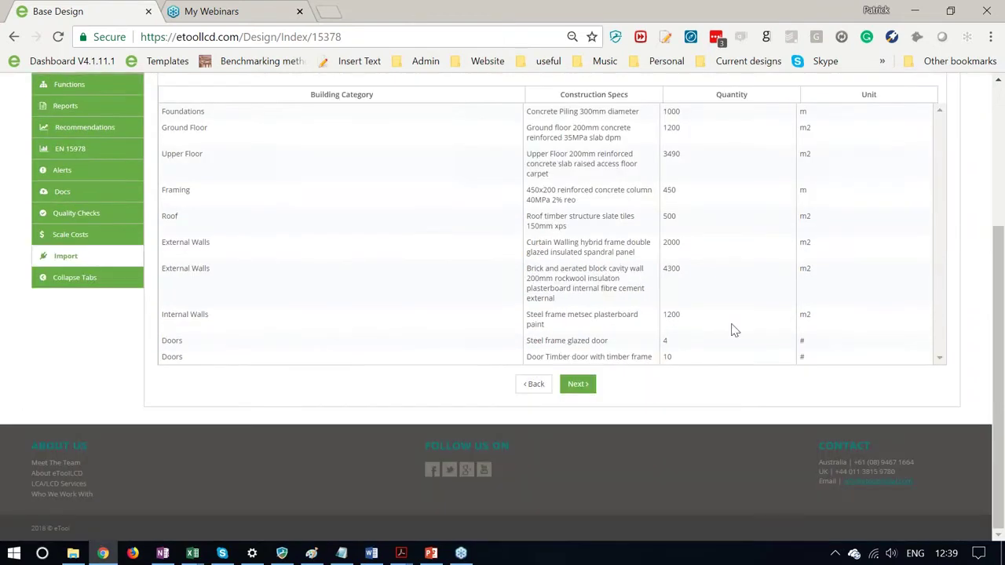
click(577, 383)
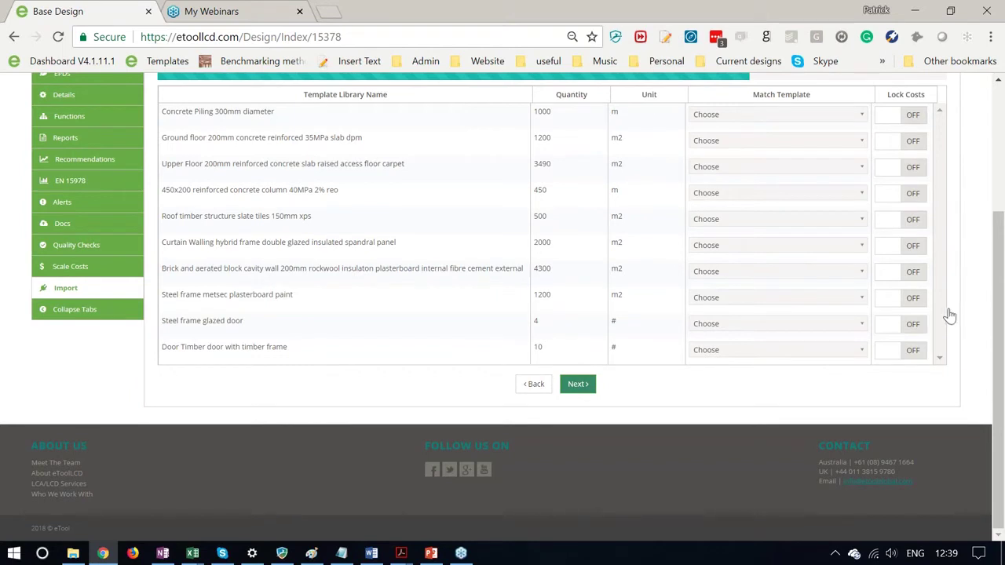
Match the last row to the 'Door timber double door and timber frame' template.
scroll(966, 331, up, 1)
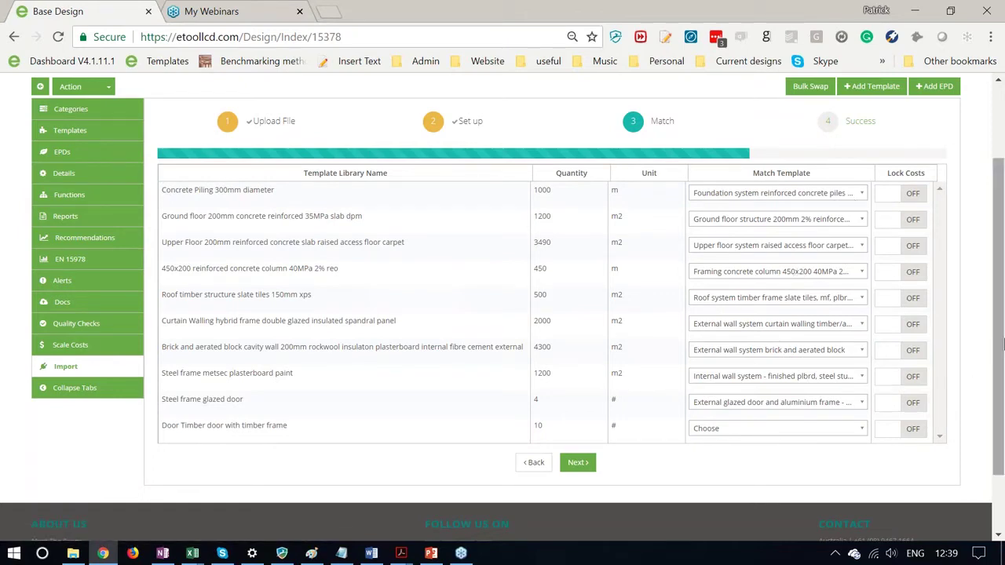
scroll(980, 354, down, 1)
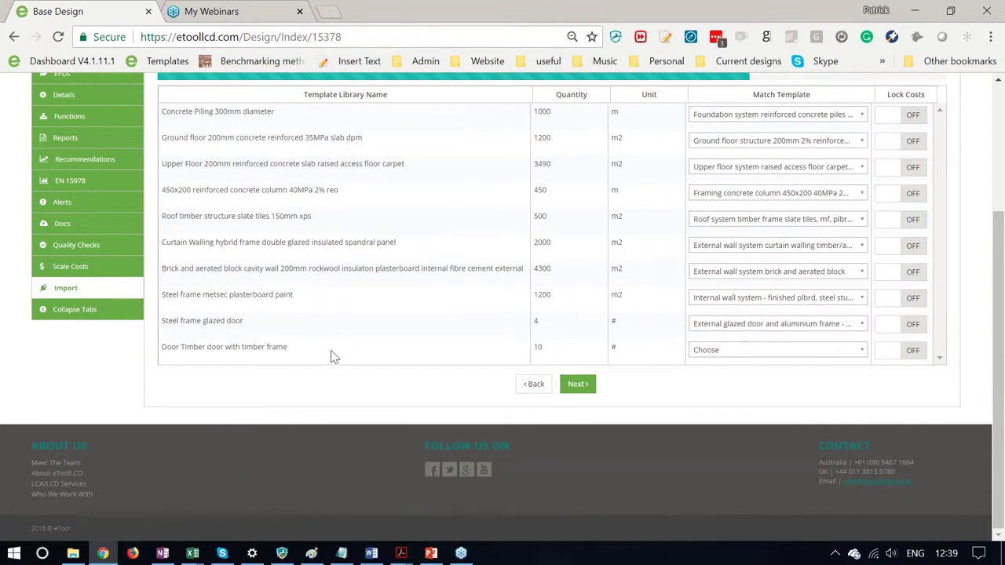
click(840, 350)
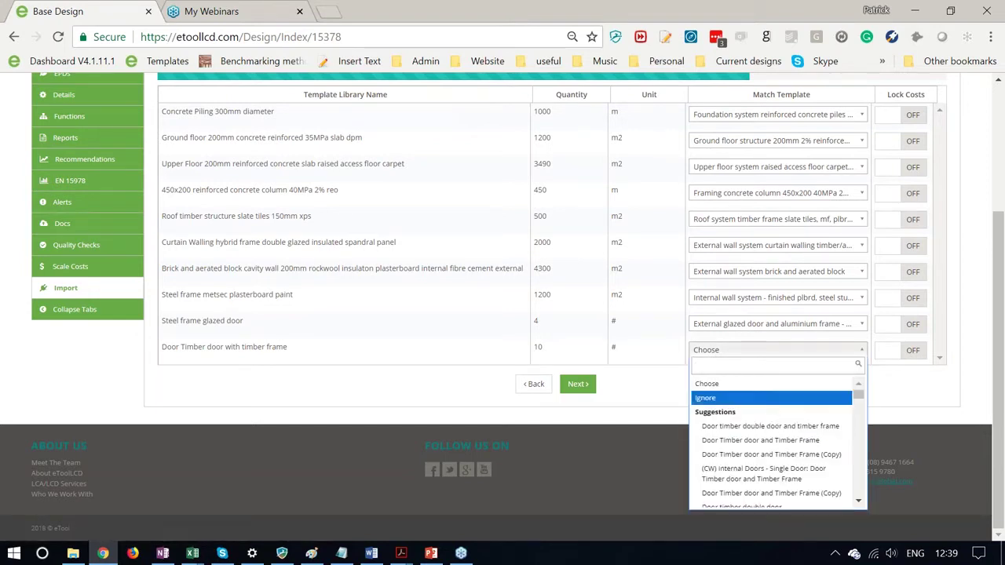
text(door)
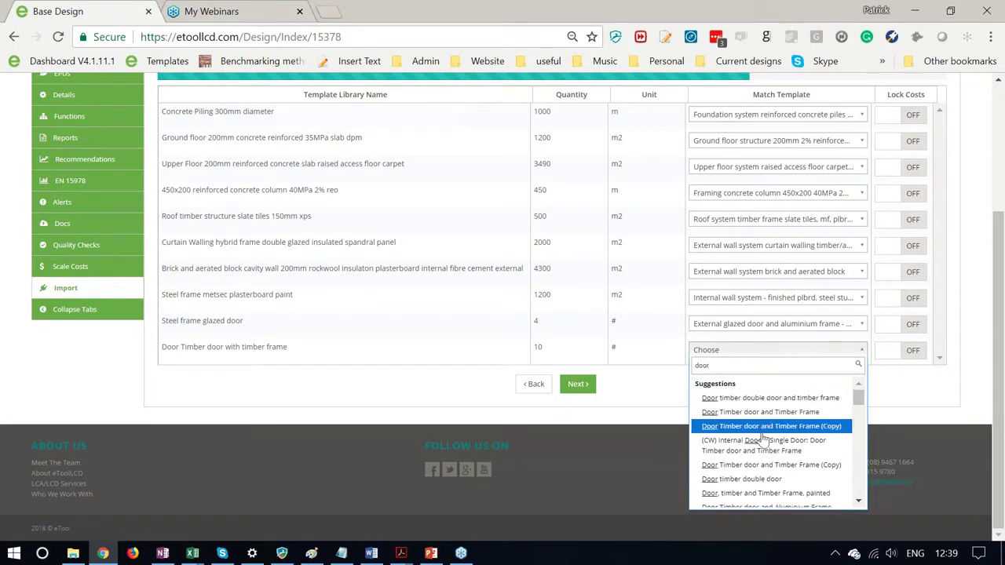
scroll(761, 439, down, 2)
scroll(760, 441, up, 1)
scroll(762, 439, up, 2)
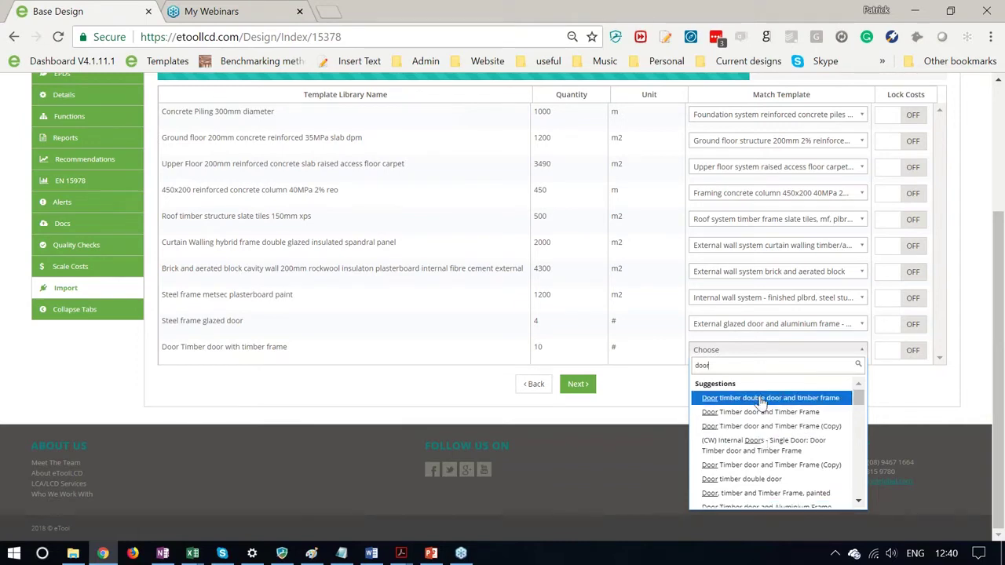
click(760, 398)
Complete the import, adding the ten matched templates to the Base Design.
scroll(642, 463, up, 1)
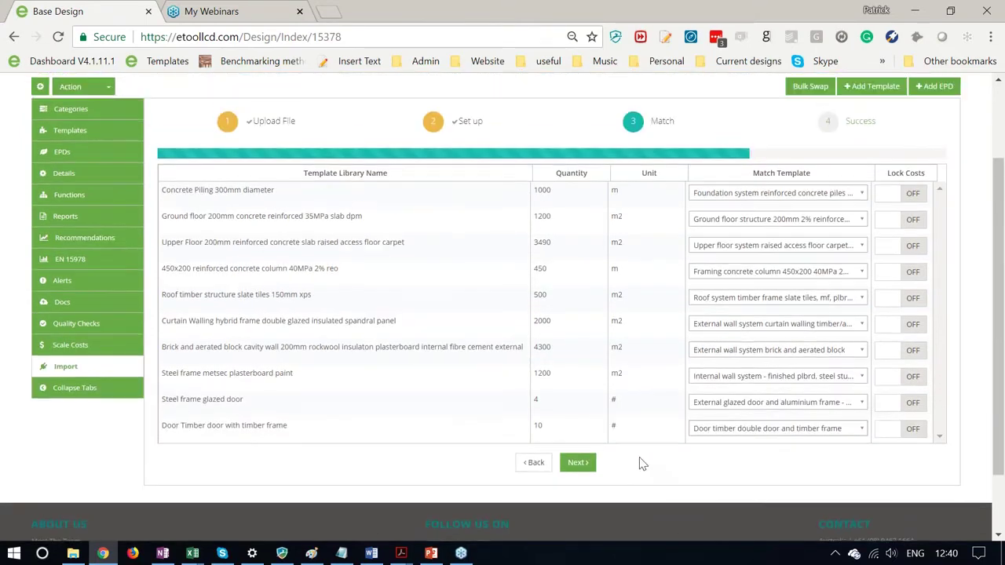
scroll(639, 465, down, 1)
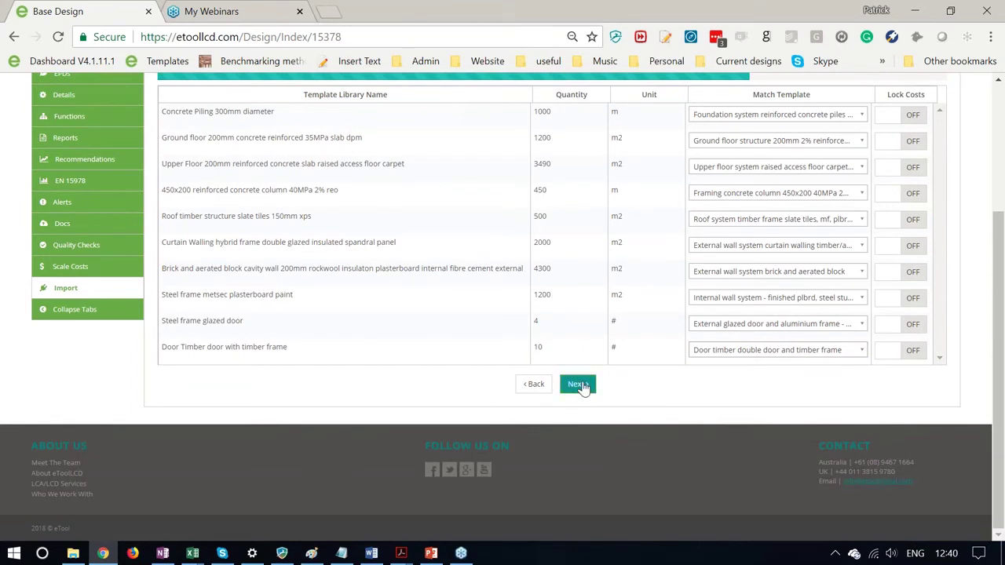
click(580, 385)
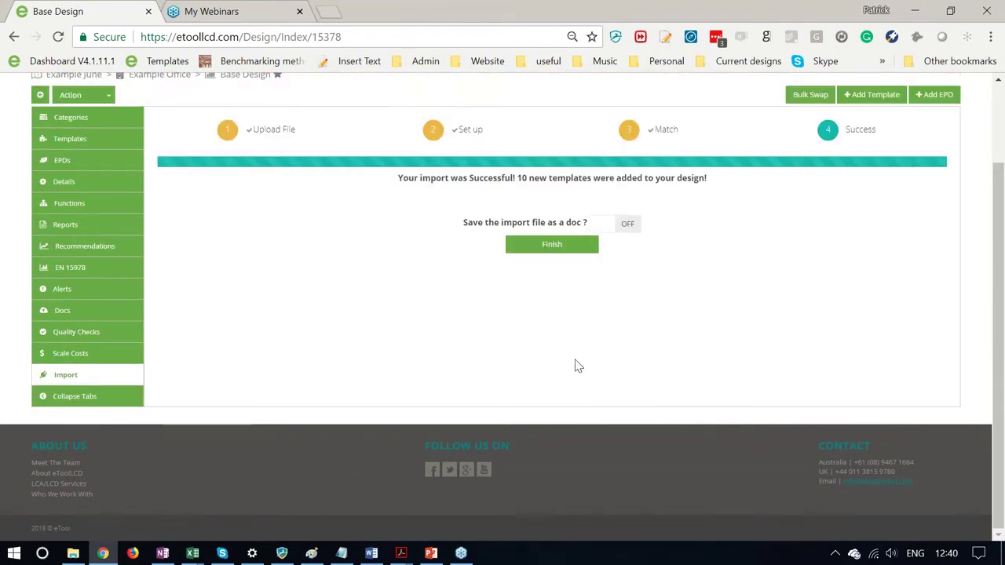
click(561, 245)
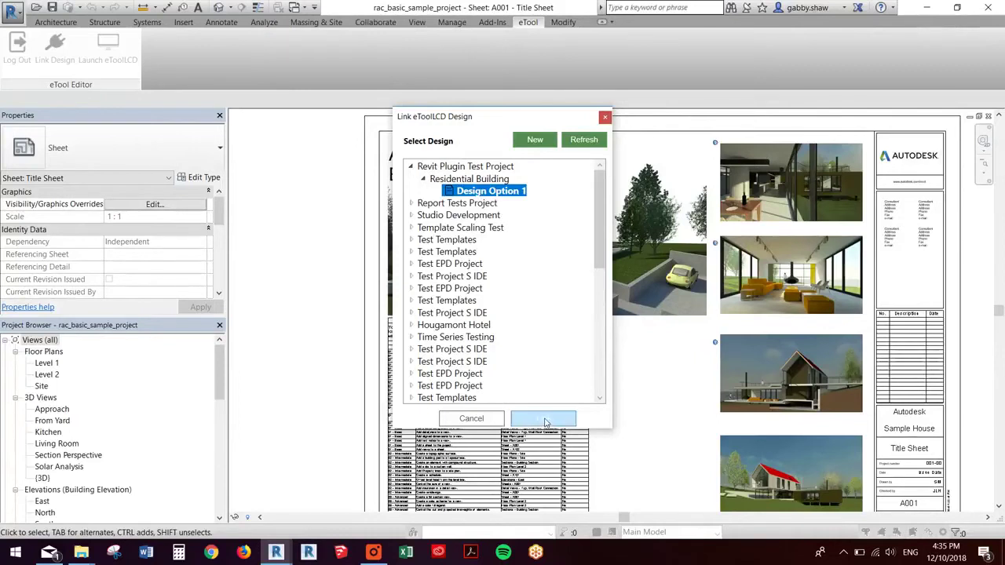
Link the Revit model to Design Option 1 and send its data with Update eToolLCD.
click(543, 420)
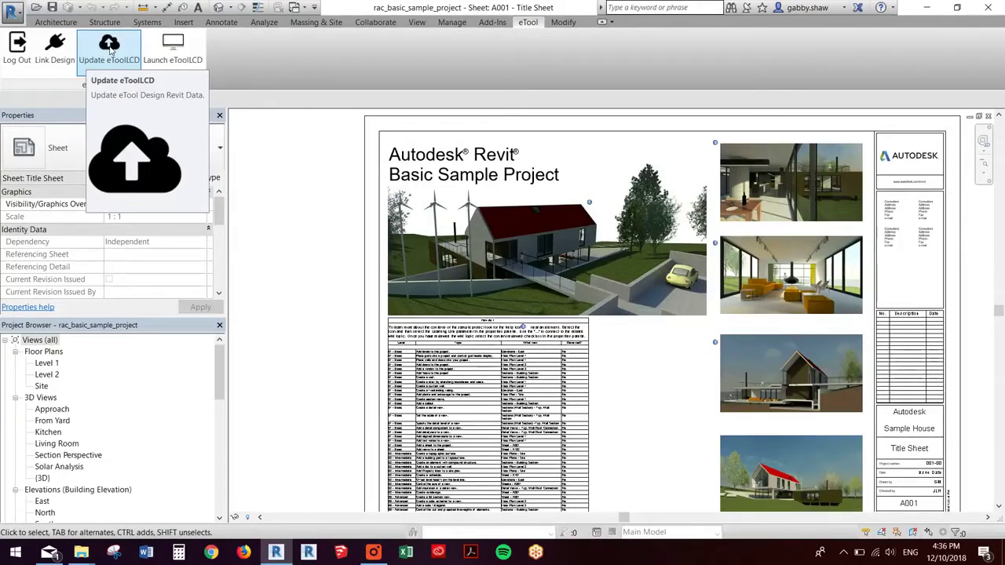
click(110, 49)
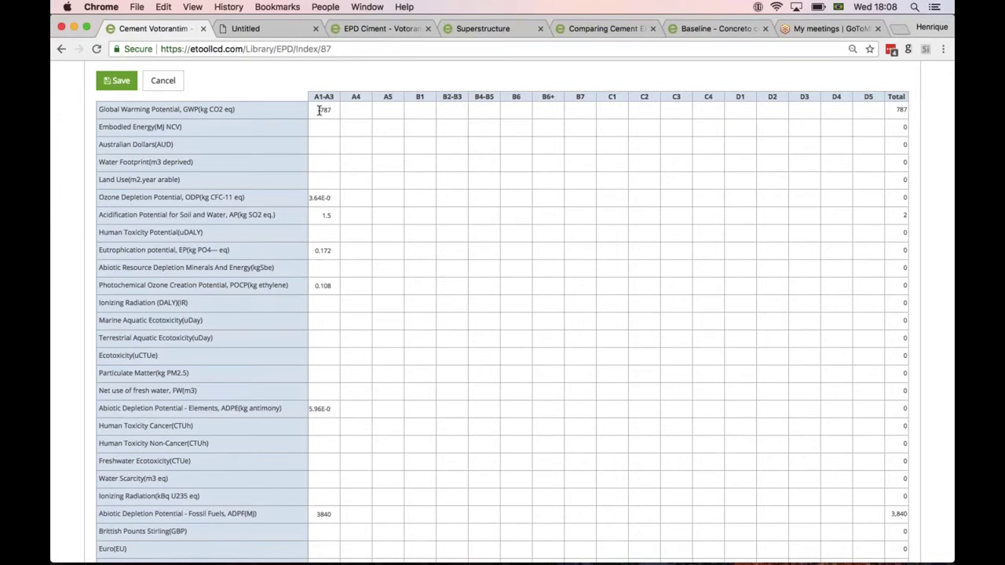
Review the CP II E 40 EPD's impacts table, then show its unit, service life and supplier details.
scroll(320, 110, down, 1)
scroll(373, 274, down, 5)
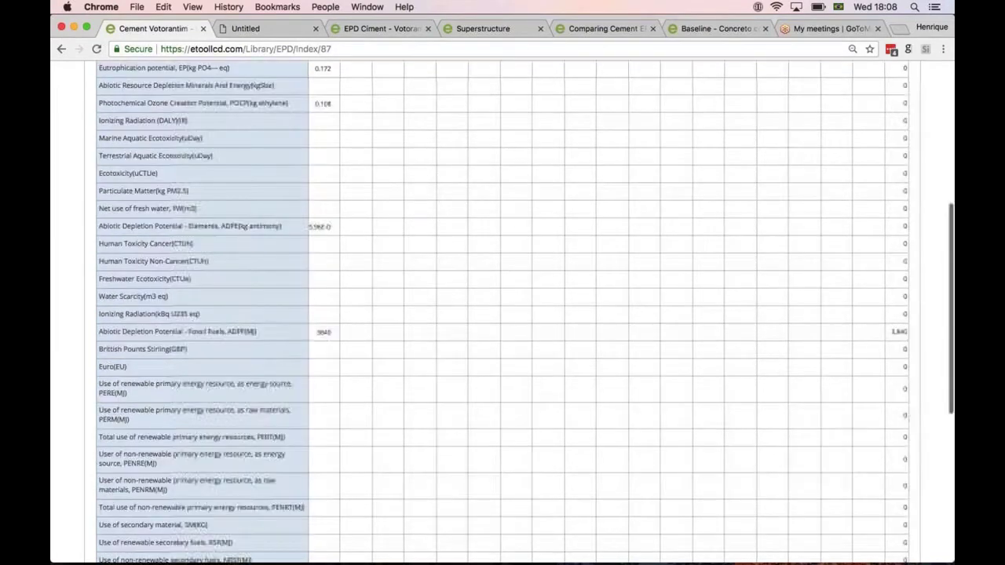
scroll(373, 274, up, 10)
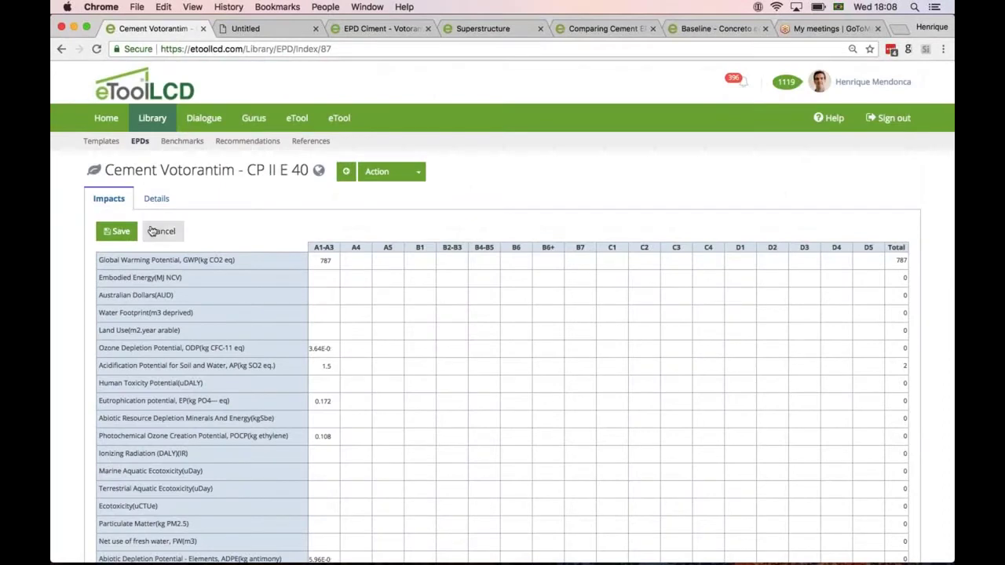
click(156, 200)
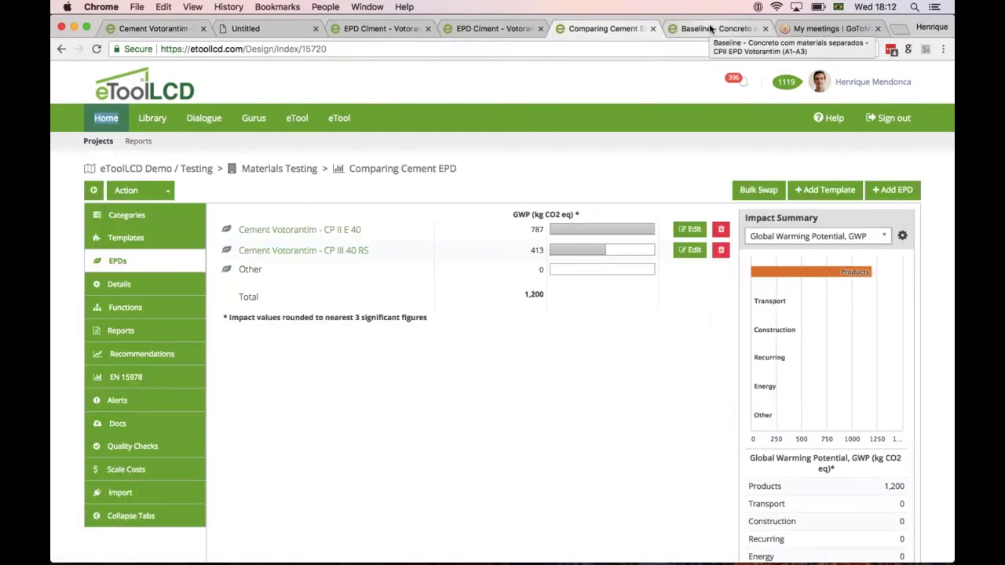
Switch to the Baseline design and break its GWP down by EPD instead of category.
click(710, 29)
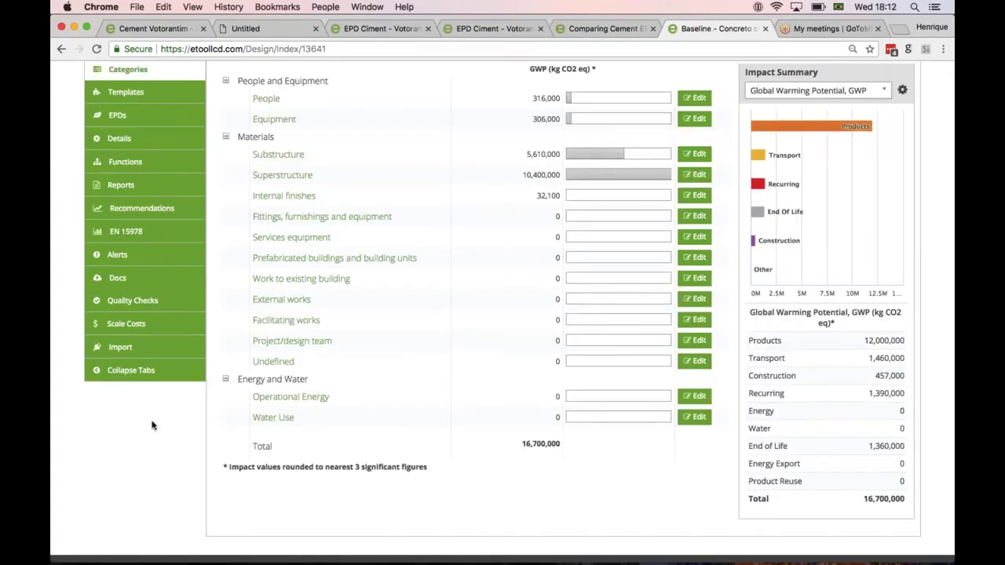
scroll(153, 427, up, 1)
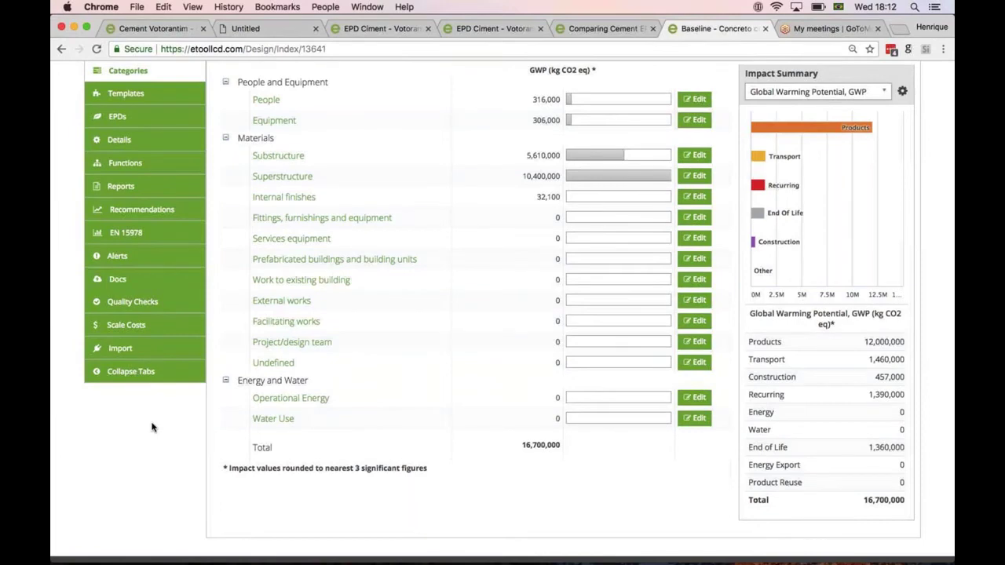
scroll(153, 427, up, 2)
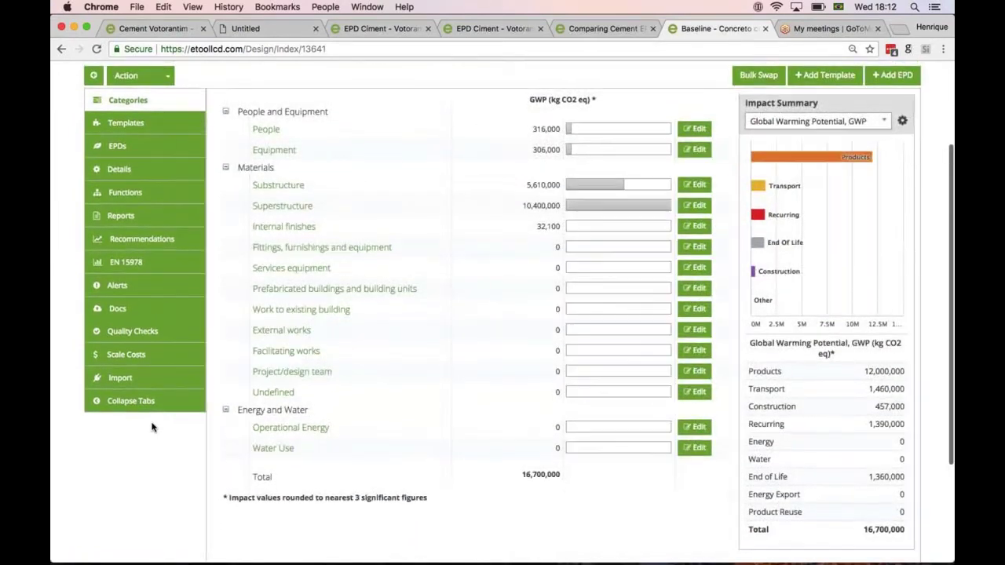
scroll(153, 427, down, 1)
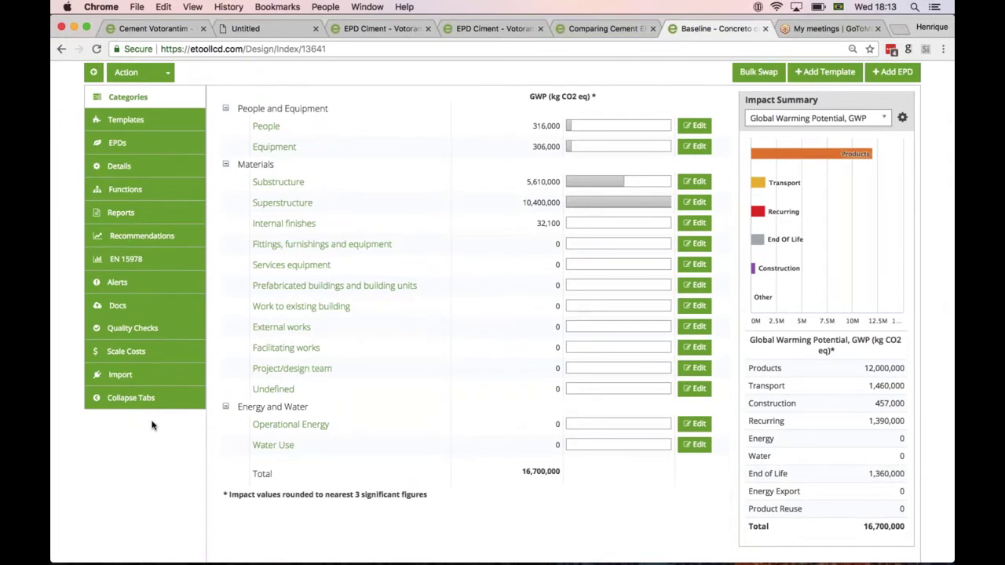
click(112, 144)
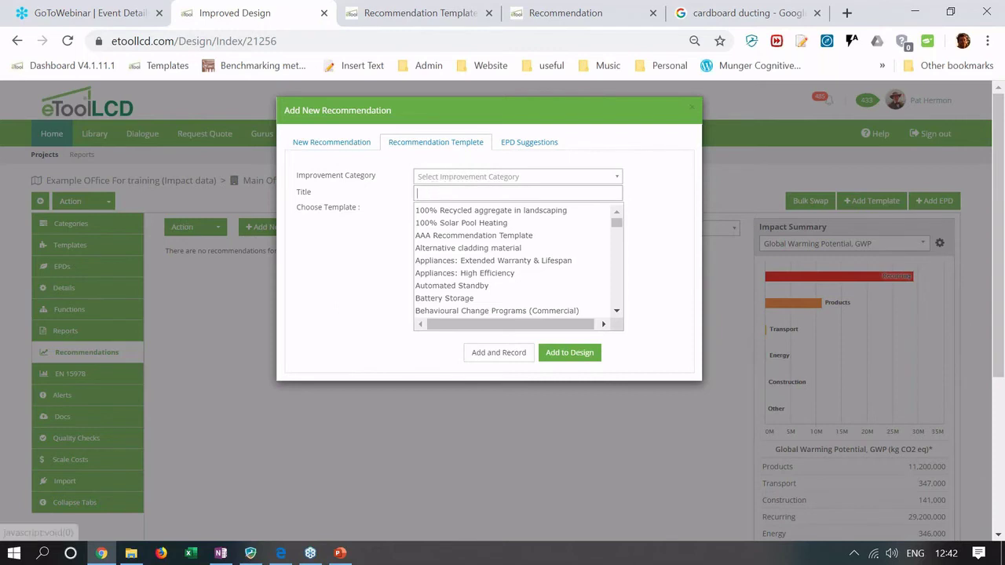
Add the Materials recommendation 'Replacement: Aluminium Window Frames for Timber', found via 'wind', and start recording.
click(449, 178)
click(434, 208)
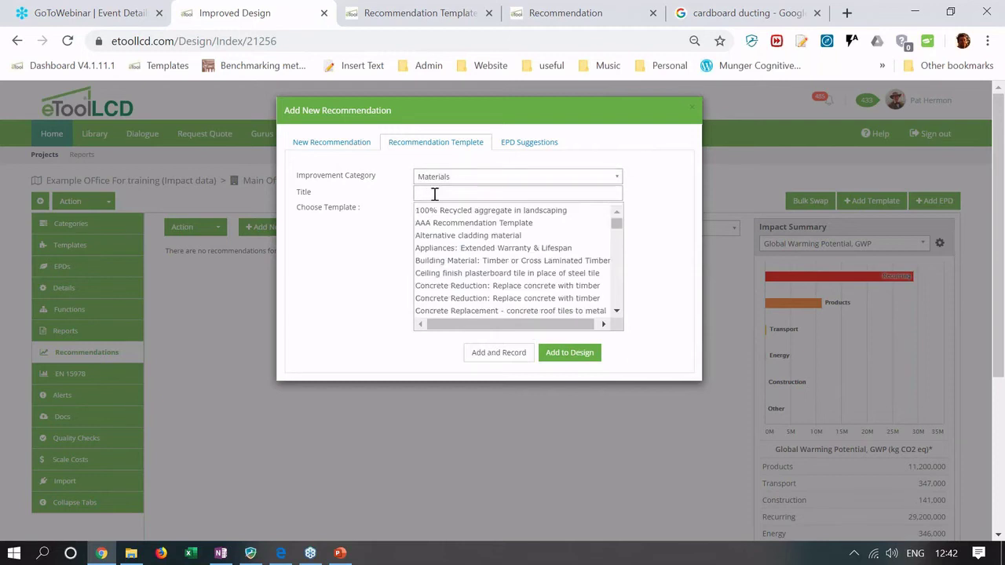
text(wind)
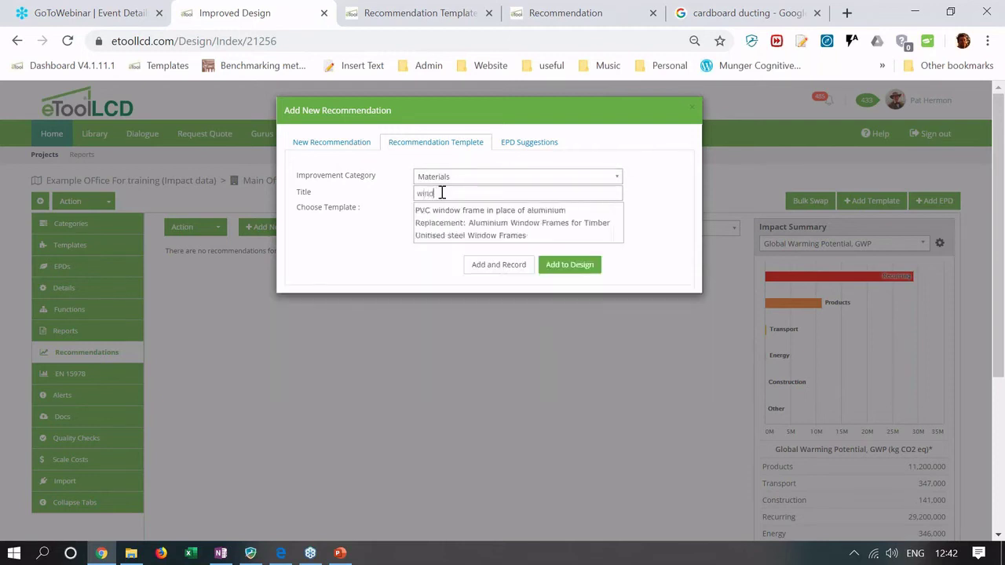
click(442, 210)
click(442, 223)
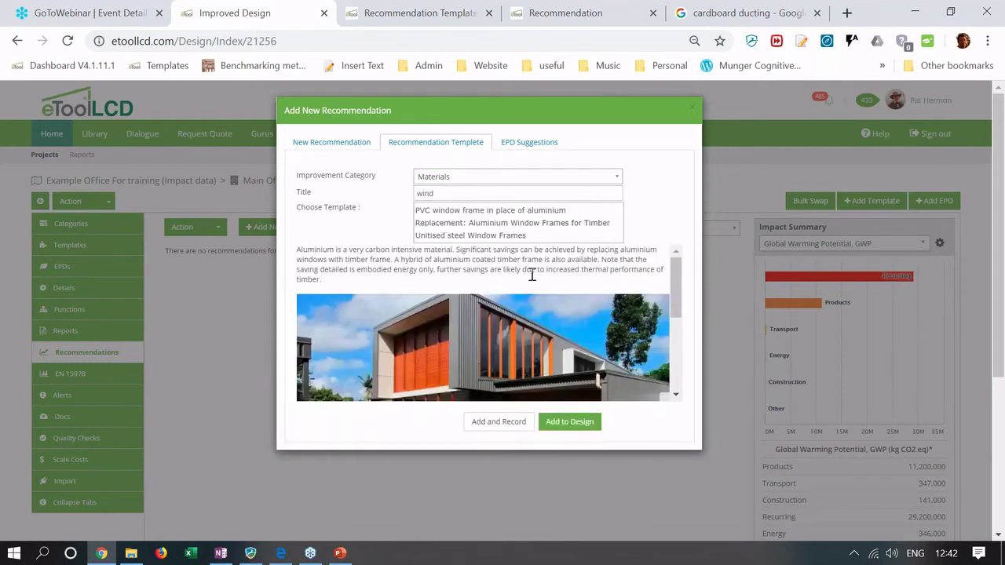
click(483, 425)
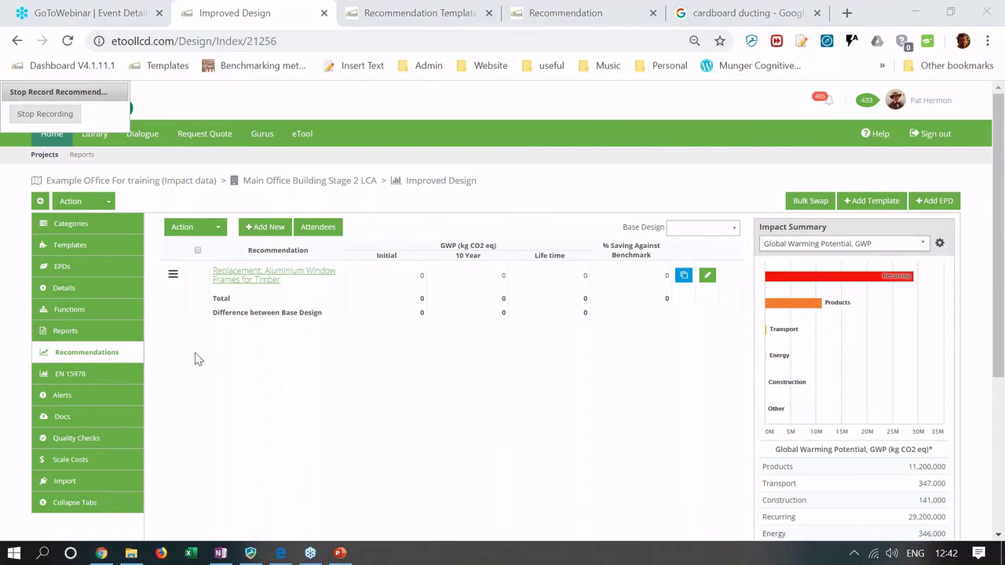
Start recording the Concrete replacement 30% fly-ash blend recommendation, then list the design's templates.
click(101, 252)
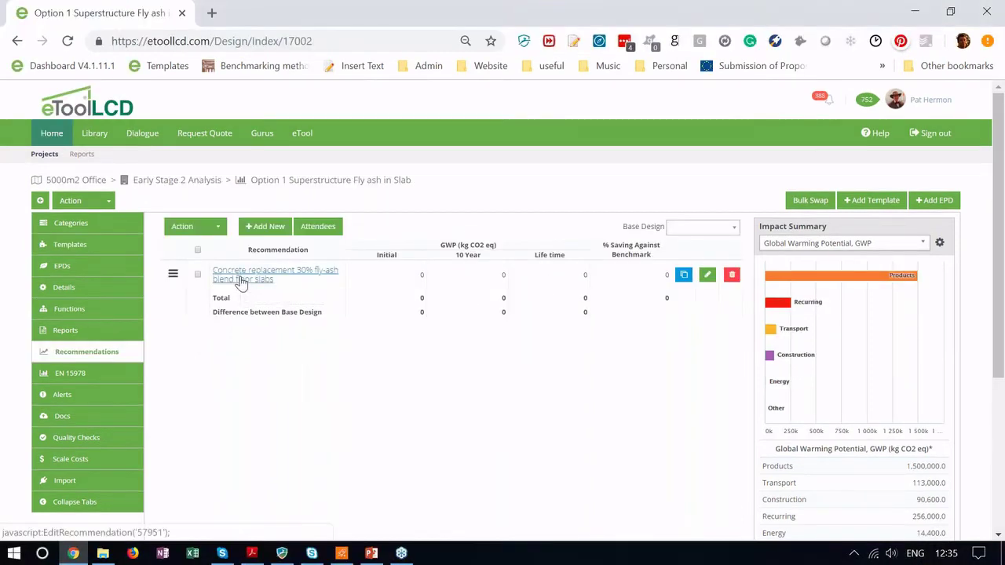
click(241, 283)
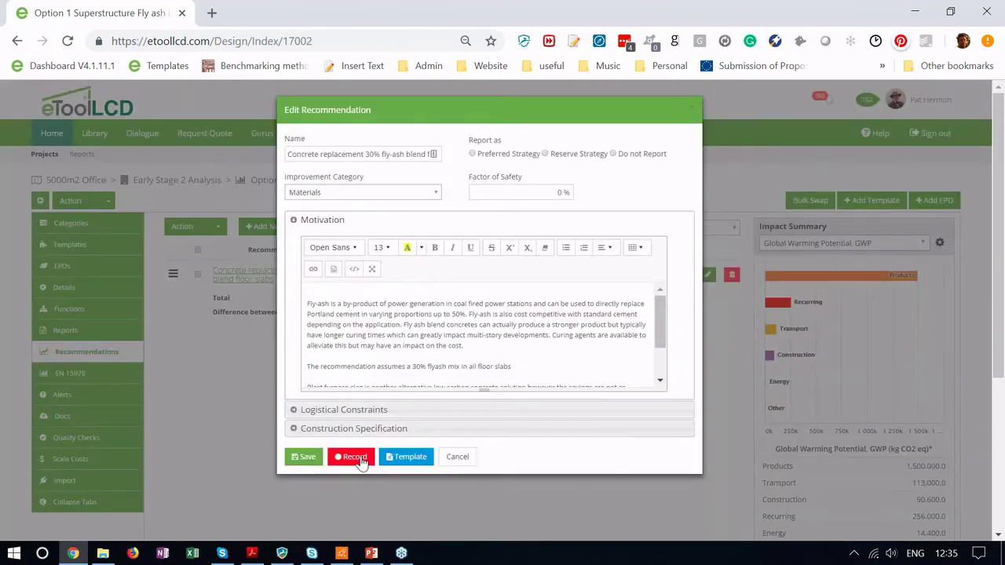
click(359, 458)
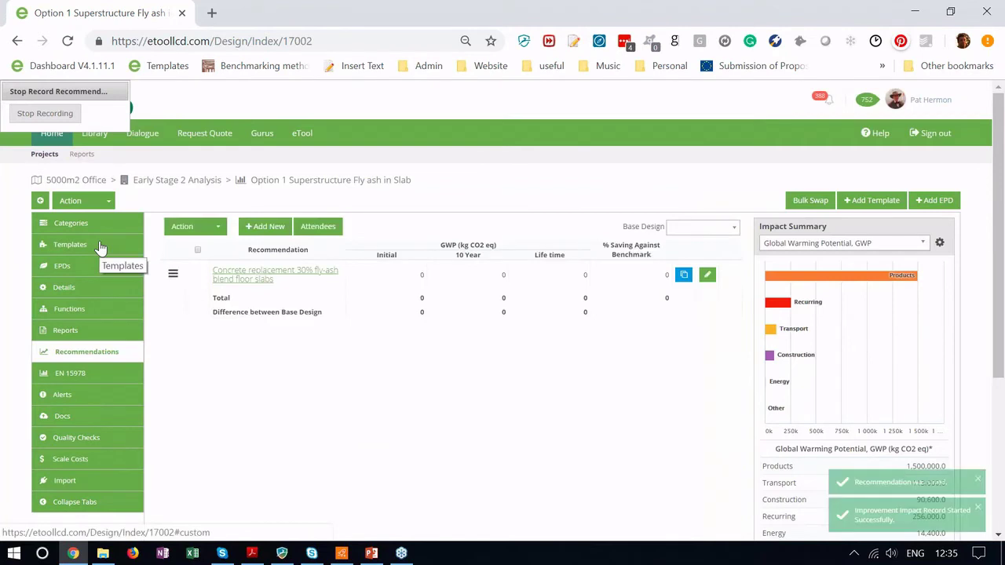
click(100, 245)
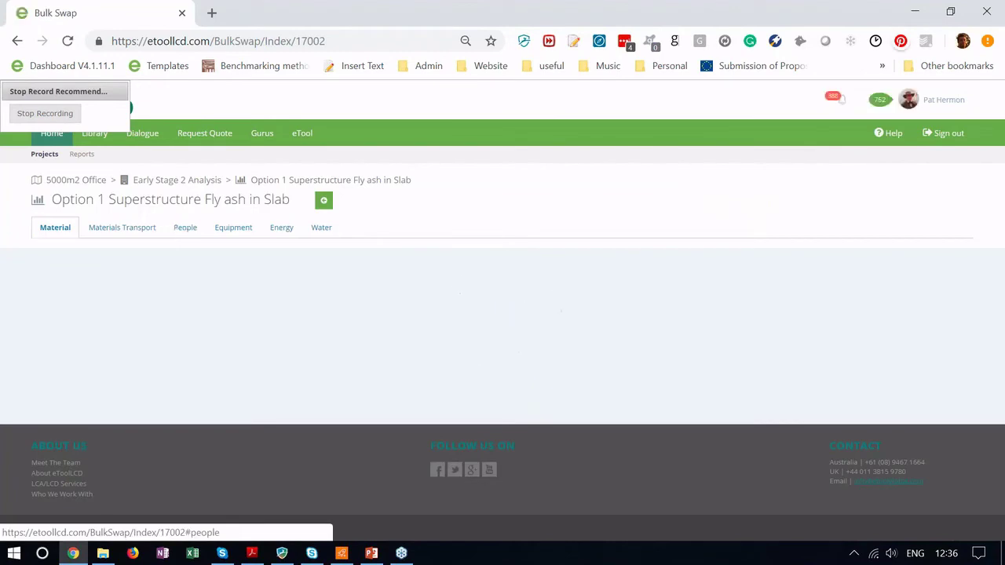
scroll(498, 407, down, 3)
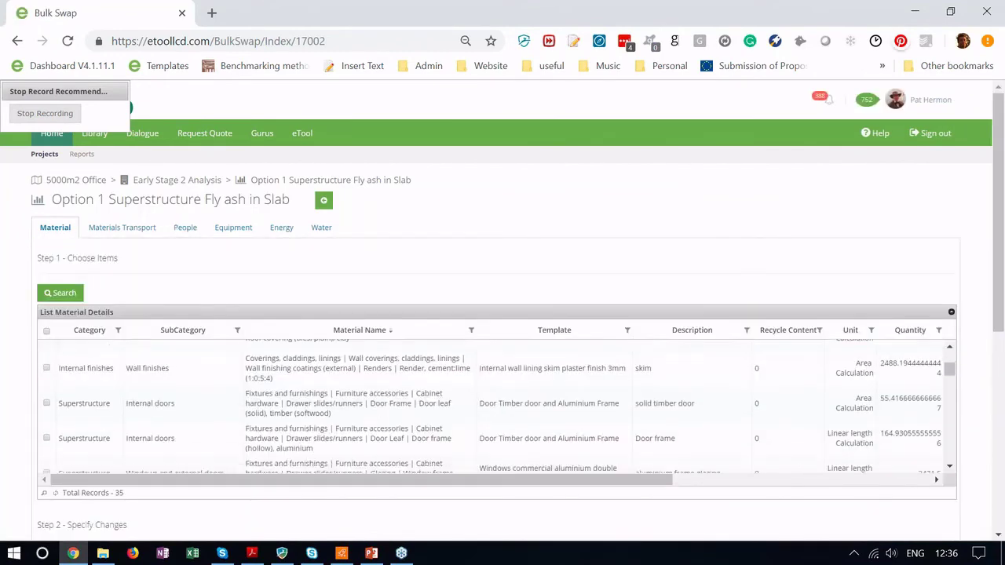
scroll(264, 457, down, 2)
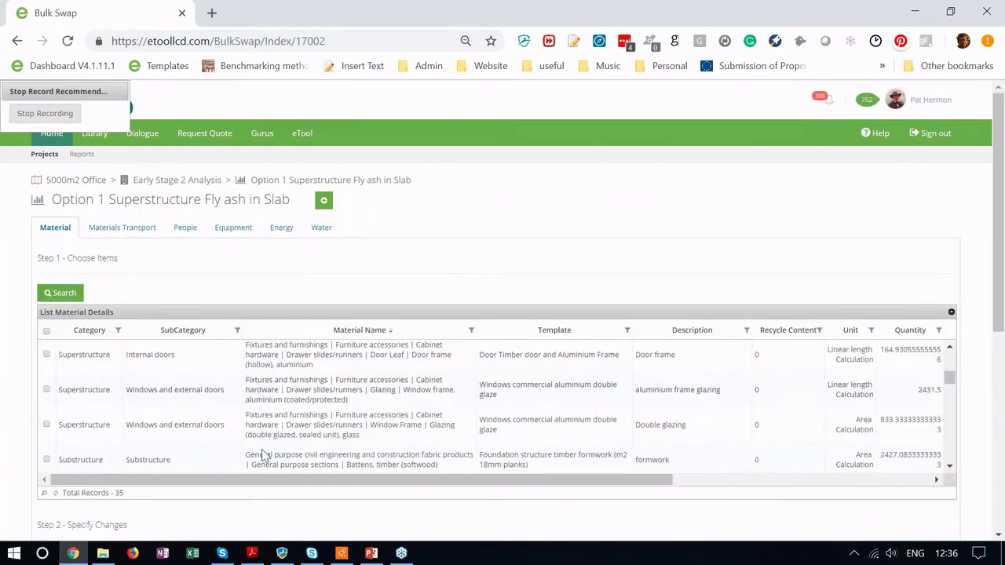
scroll(264, 455, down, 2)
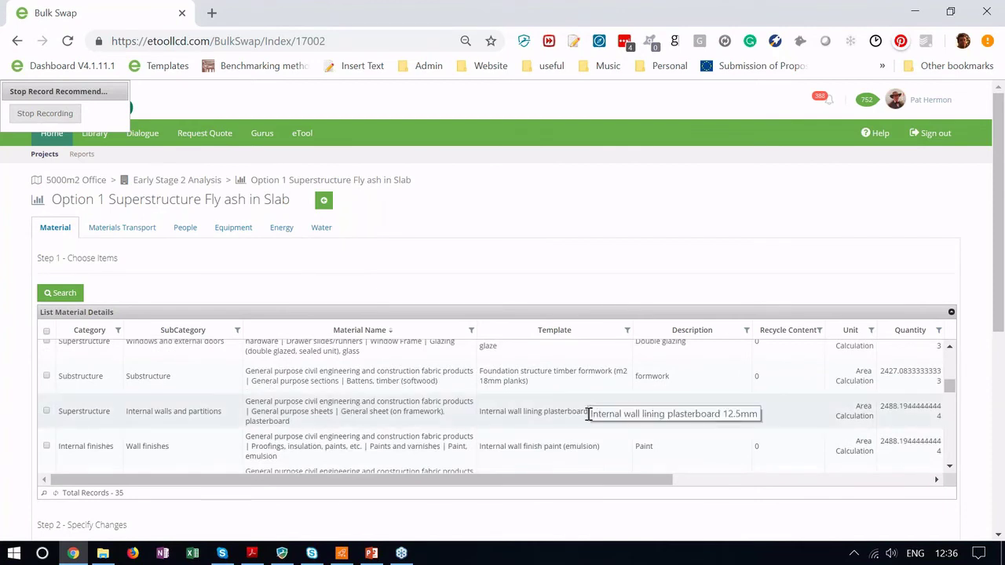
scroll(587, 414, down, 3)
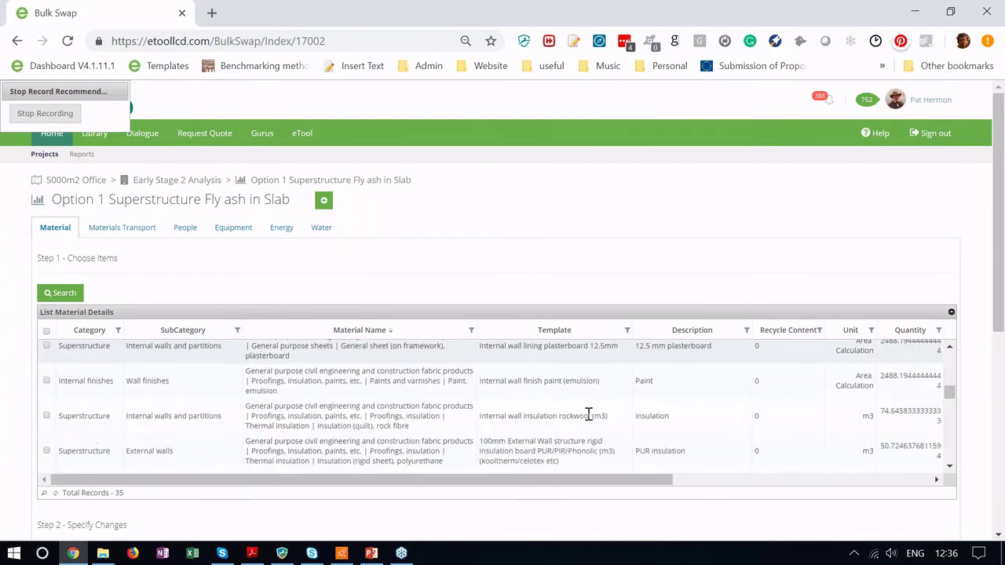
scroll(568, 390, down, 4)
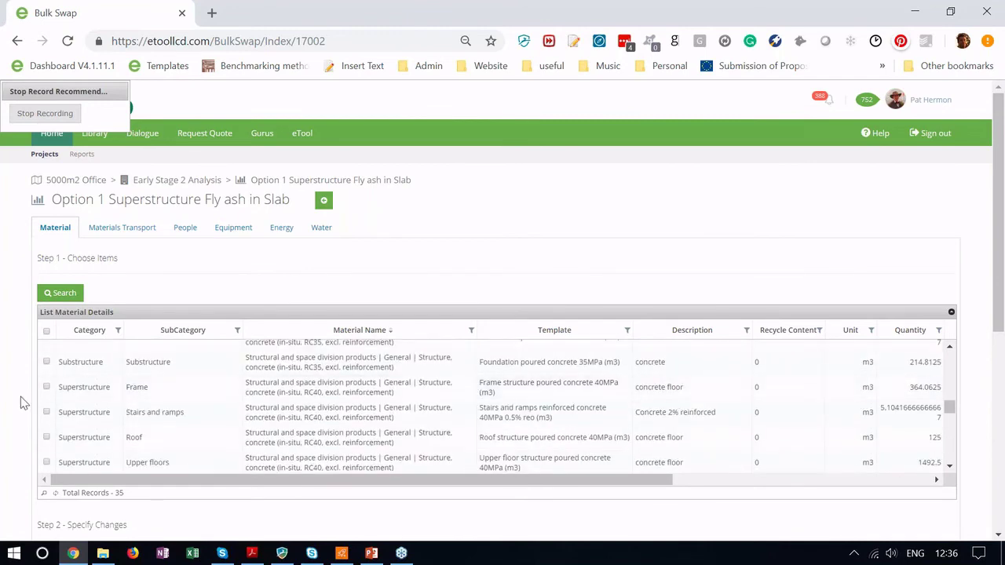
scroll(23, 403, down, 2)
click(86, 391)
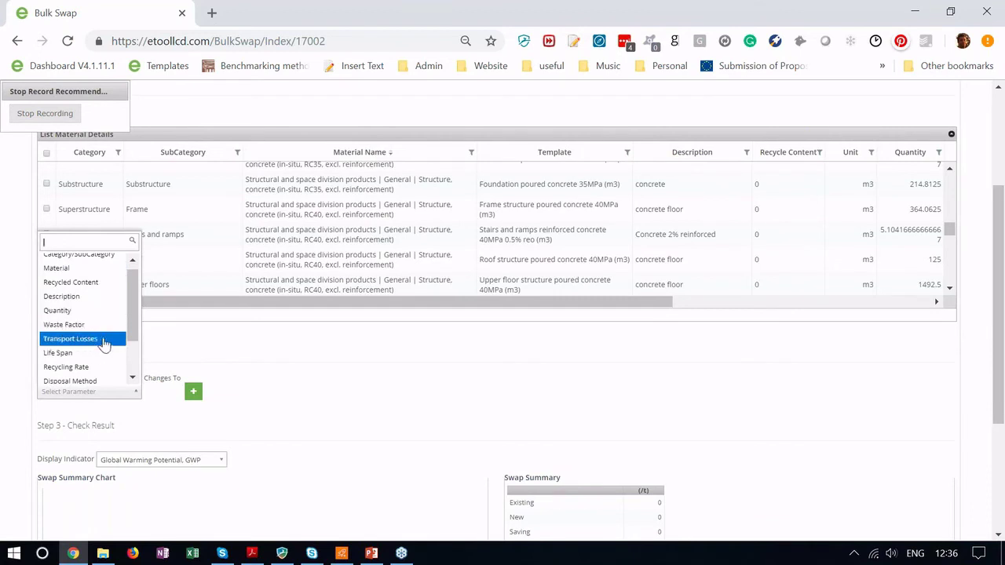
click(241, 362)
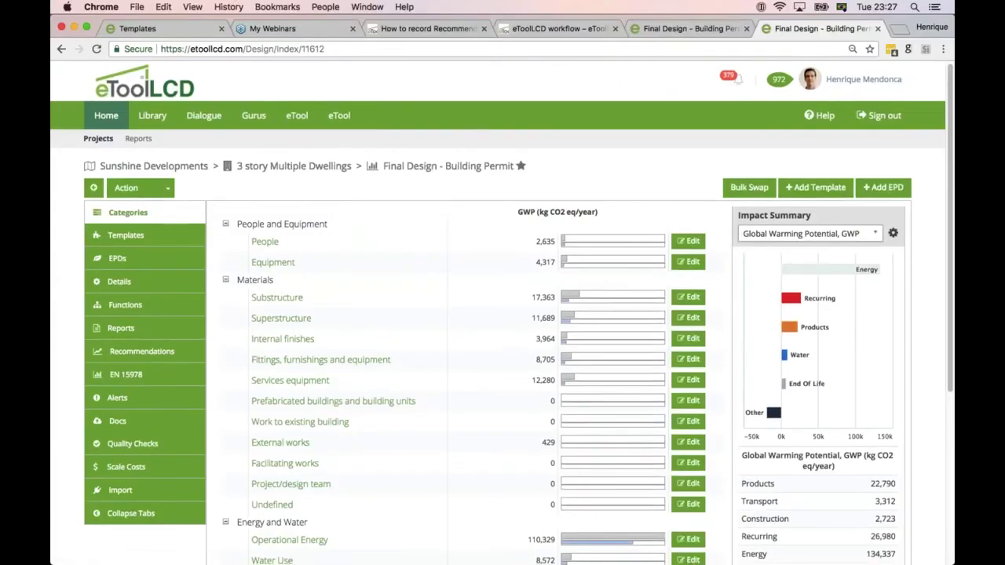
Order the Final Design's recommendations by % saving against benchmark, Solar PV (46.764) first.
scroll(157, 314, down, 3)
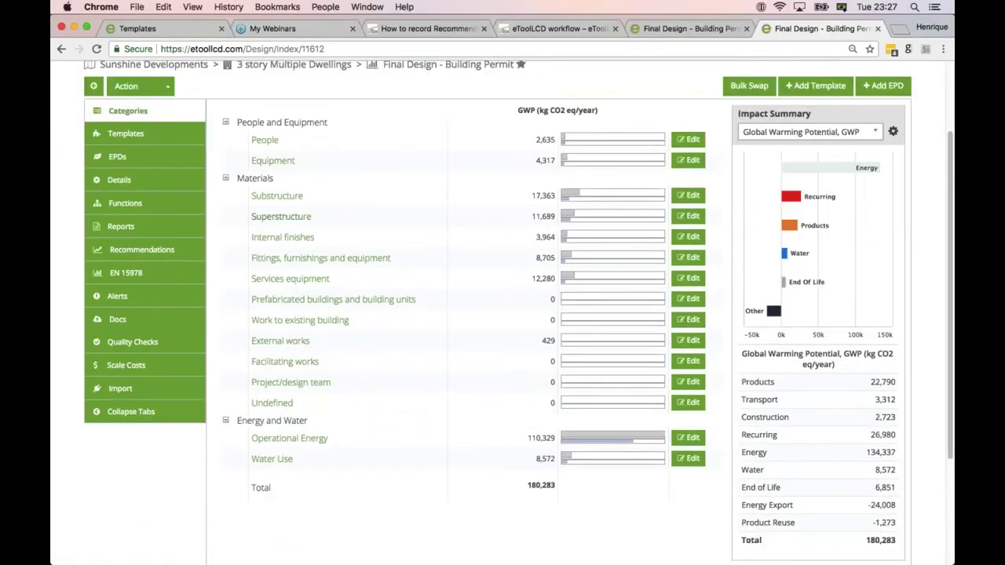
click(154, 257)
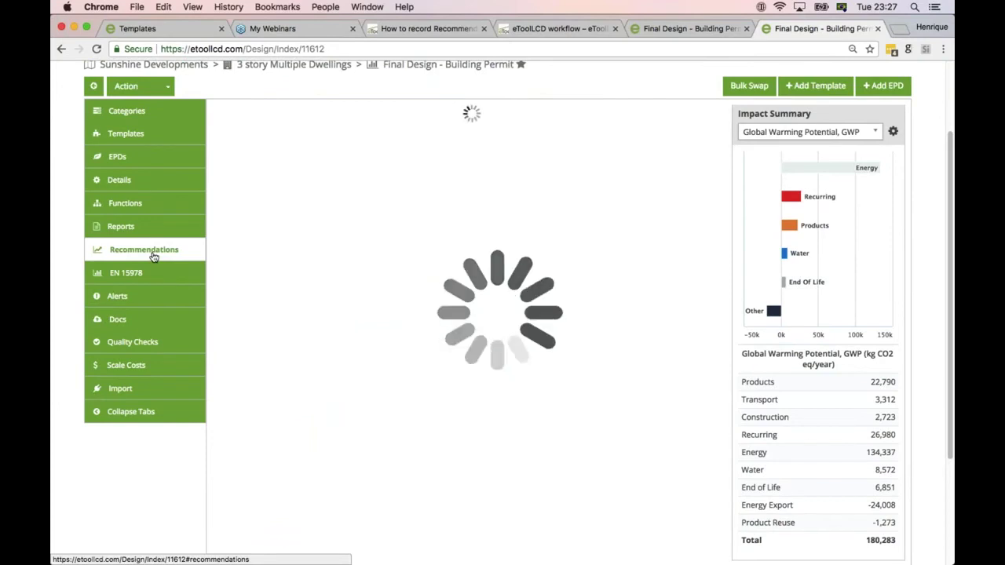
scroll(471, 312, down, 1)
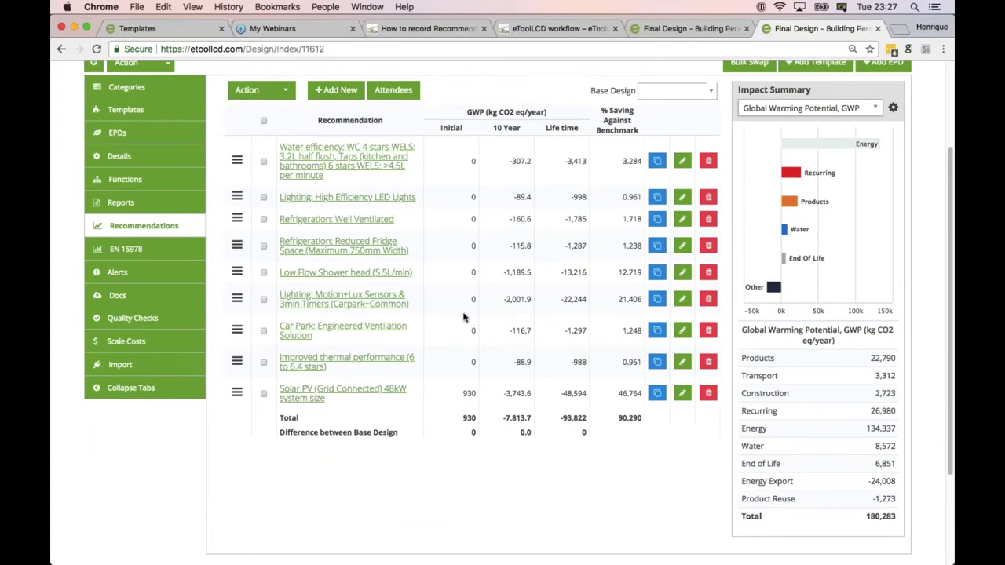
mouse_move(824, 144)
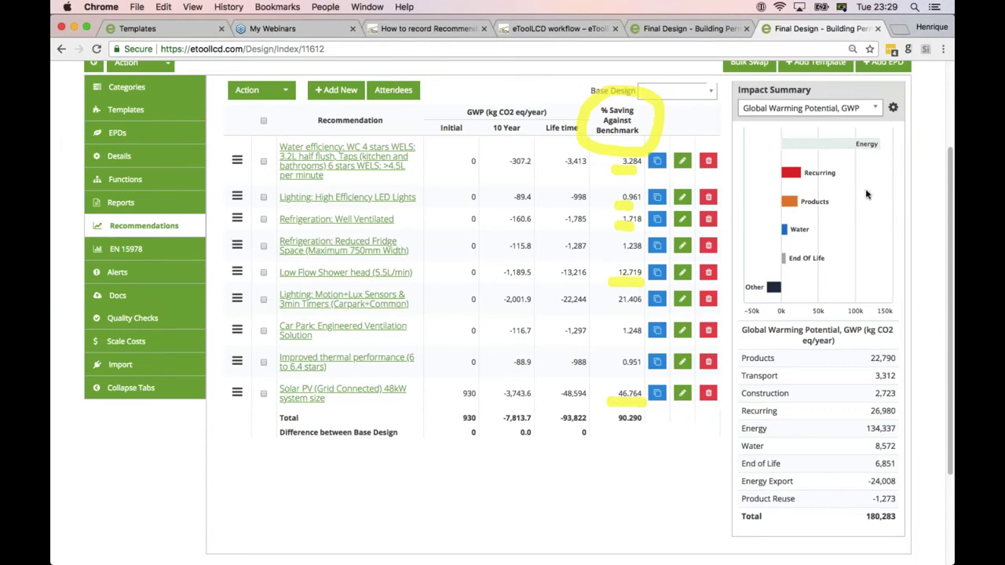
key(Escape)
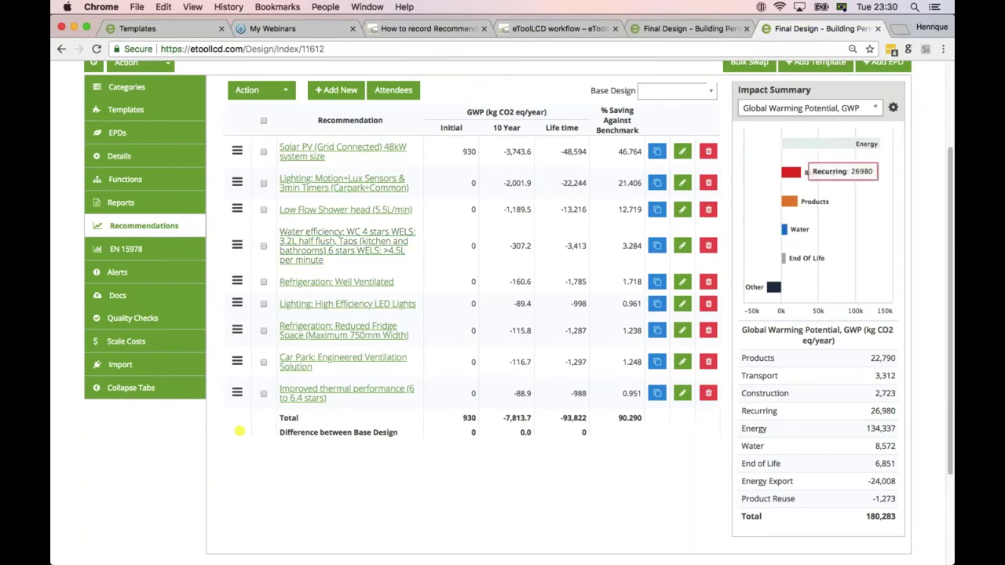
Switch the impact indicator to Australian Dollars (300,191 AUD/year) and show the recommendations list.
click(892, 107)
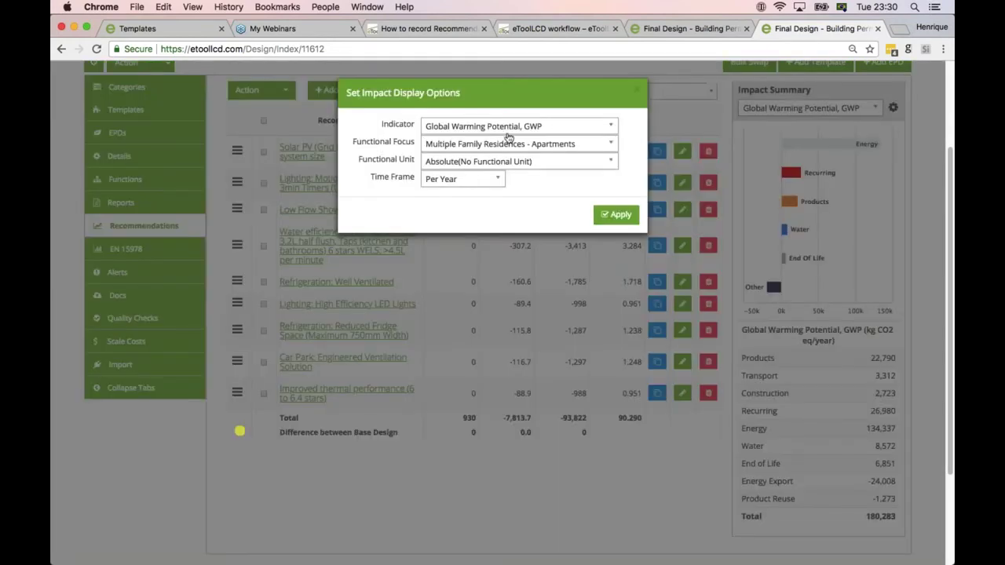
click(539, 127)
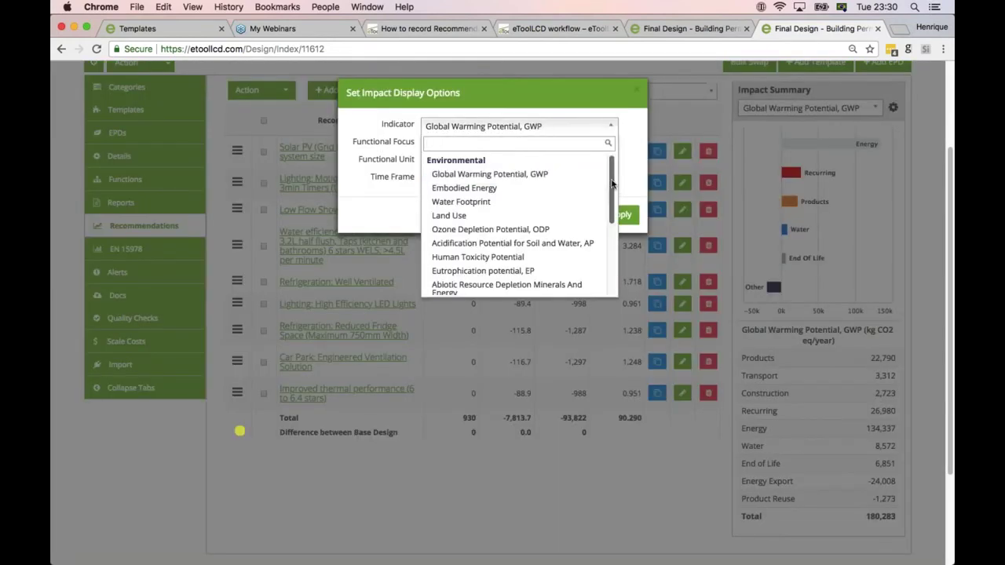
drag(613, 184, 614, 269)
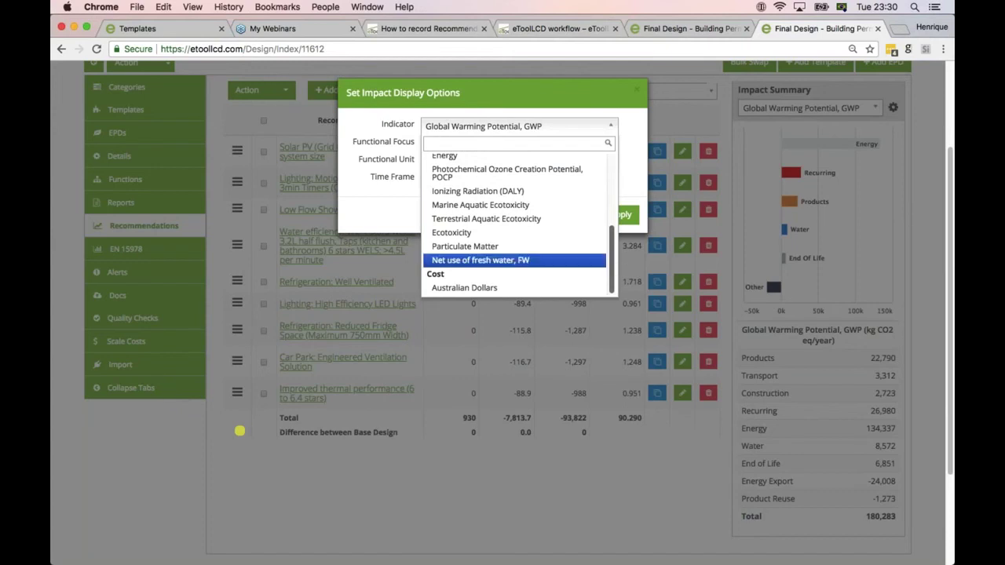
click(483, 288)
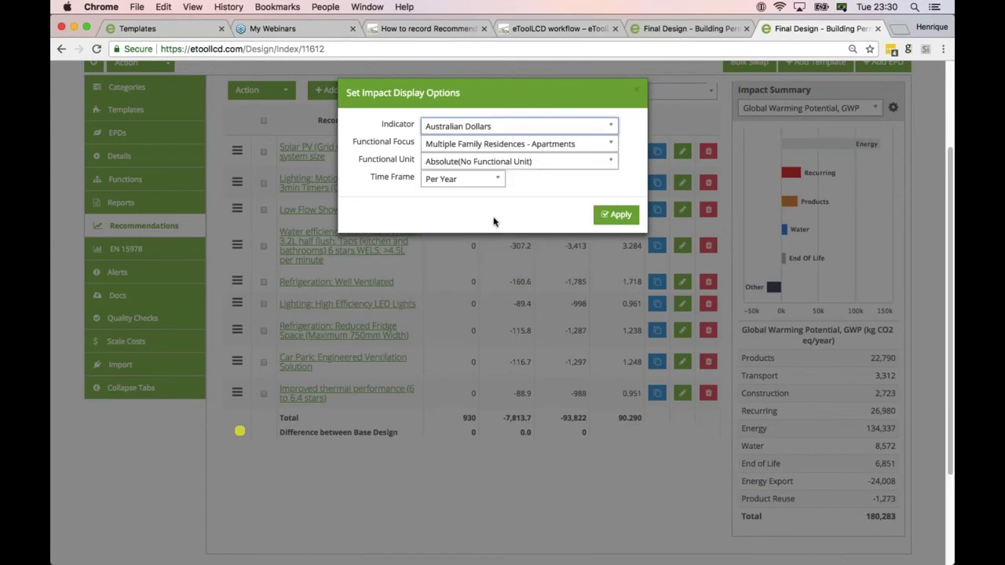
click(621, 217)
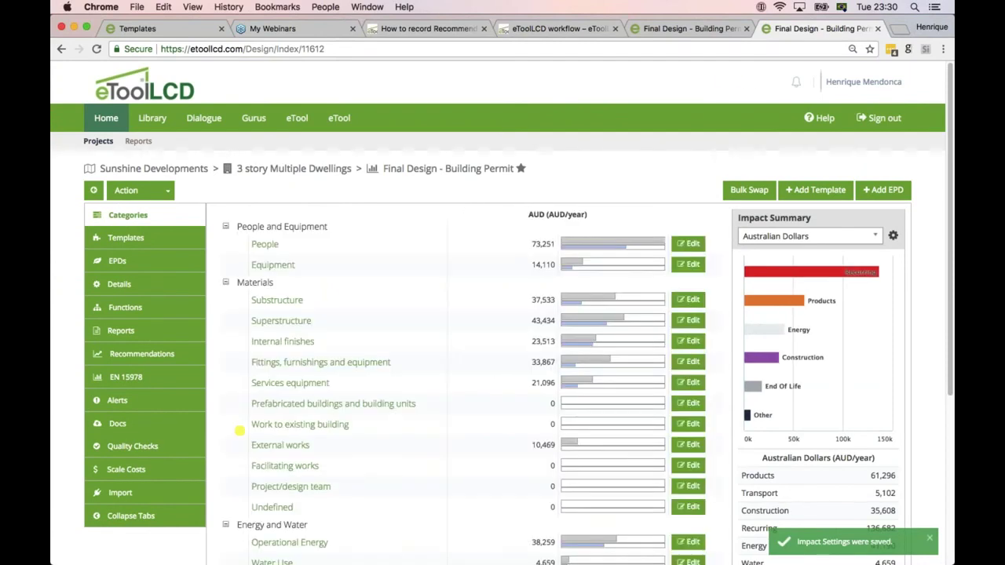
scroll(239, 430, down, 3)
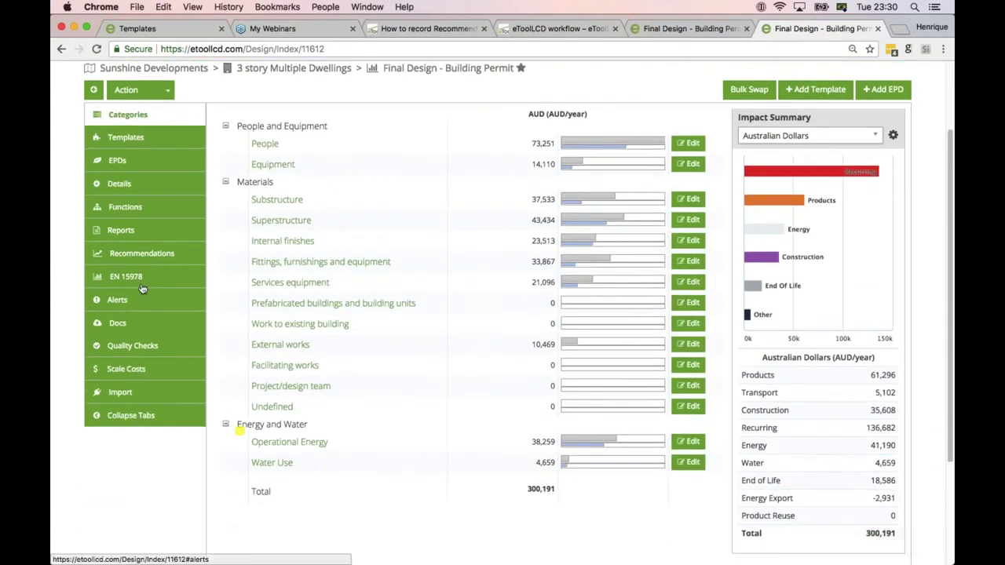
click(142, 252)
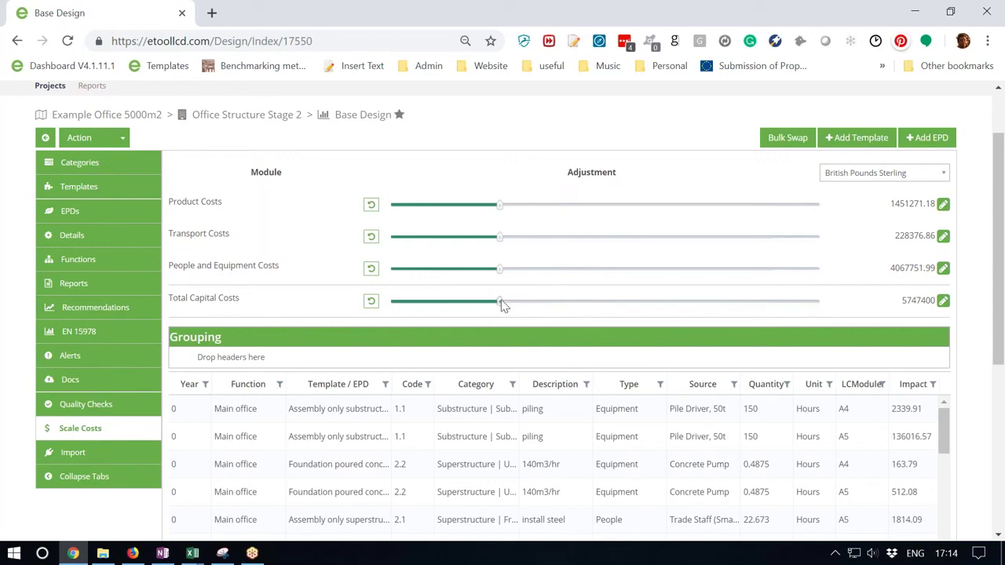
Scale the Base Design's Total Capital Costs up, reset them to 5747400, and list its templates.
drag(501, 303, 539, 308)
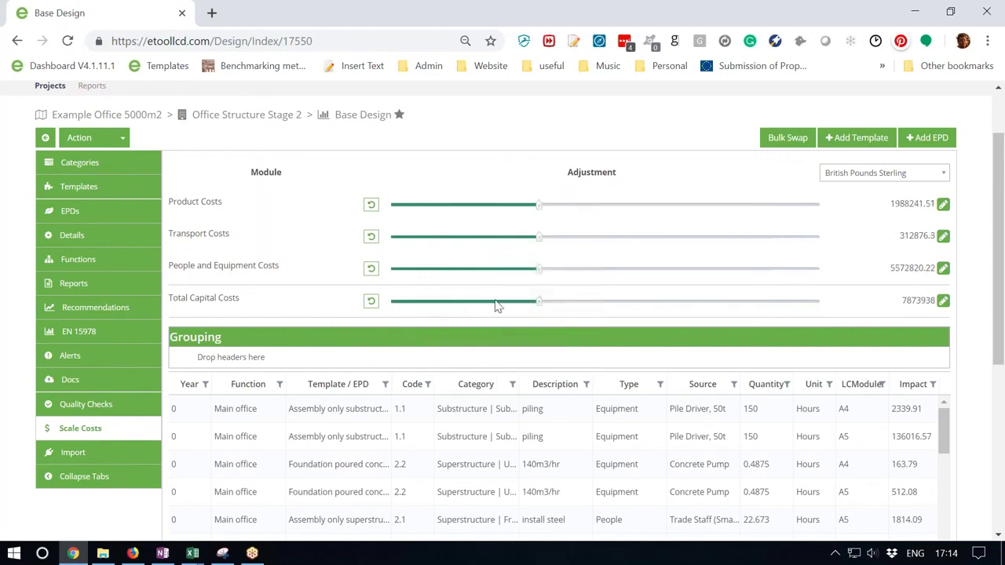
click(371, 305)
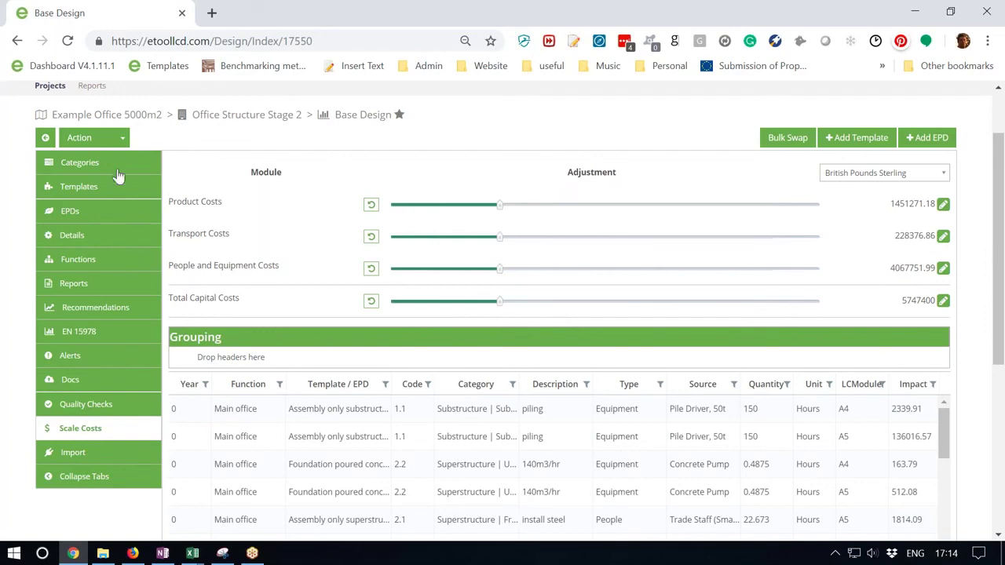
click(92, 187)
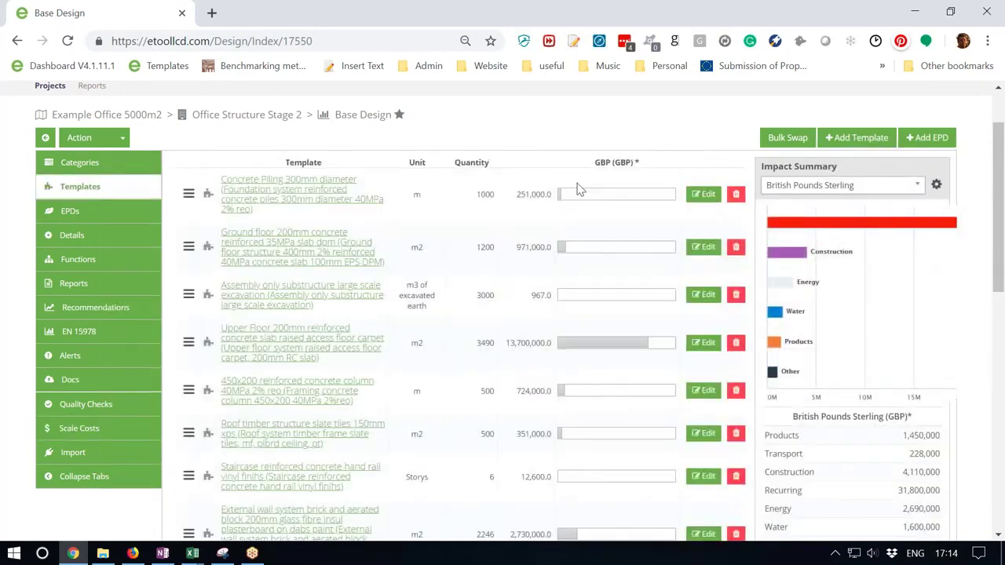
Scale the Concrete Piling 300mm diameter template's Total Capital Costs to 79661, then return to Base Design.
click(275, 196)
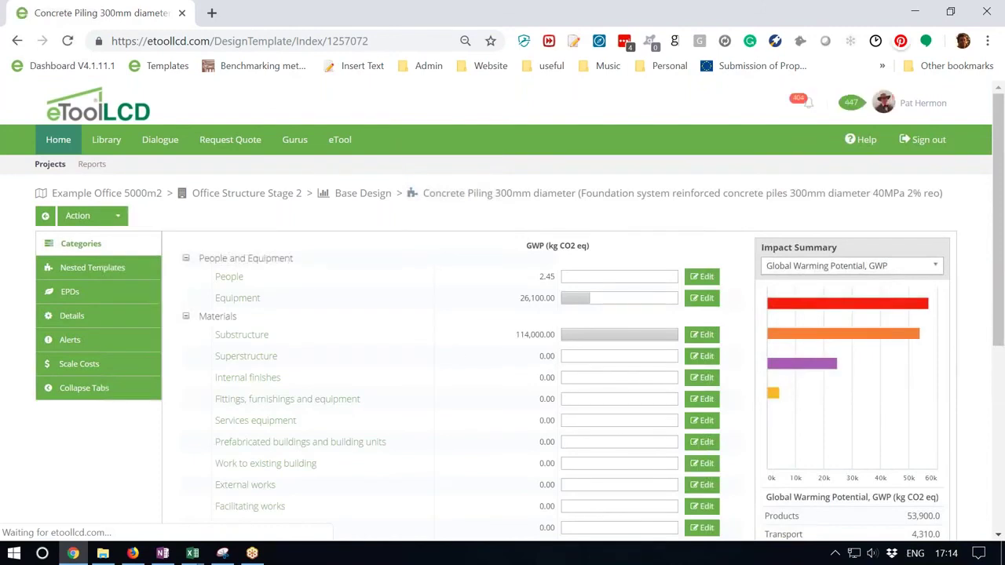
scroll(459, 351, down, 2)
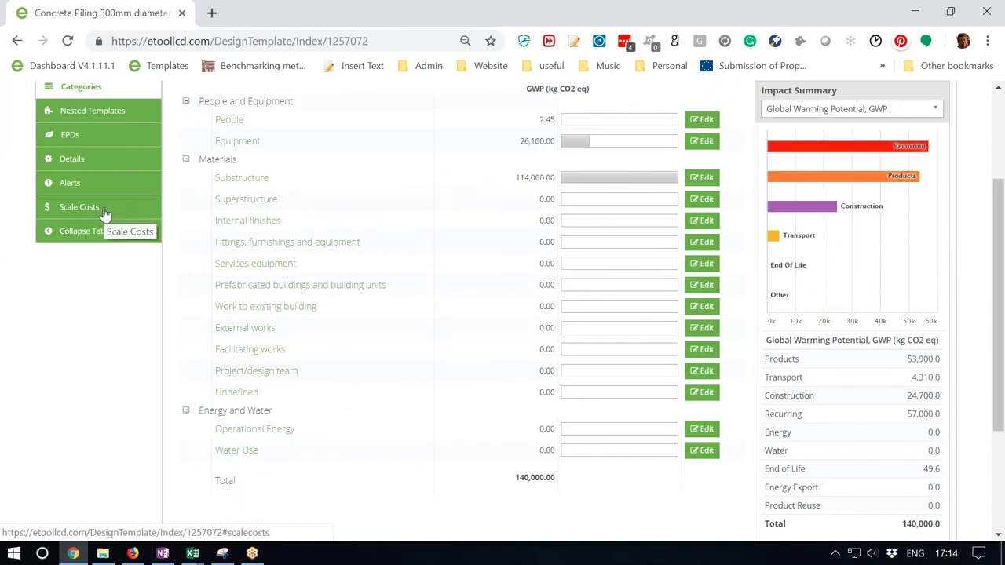
click(80, 208)
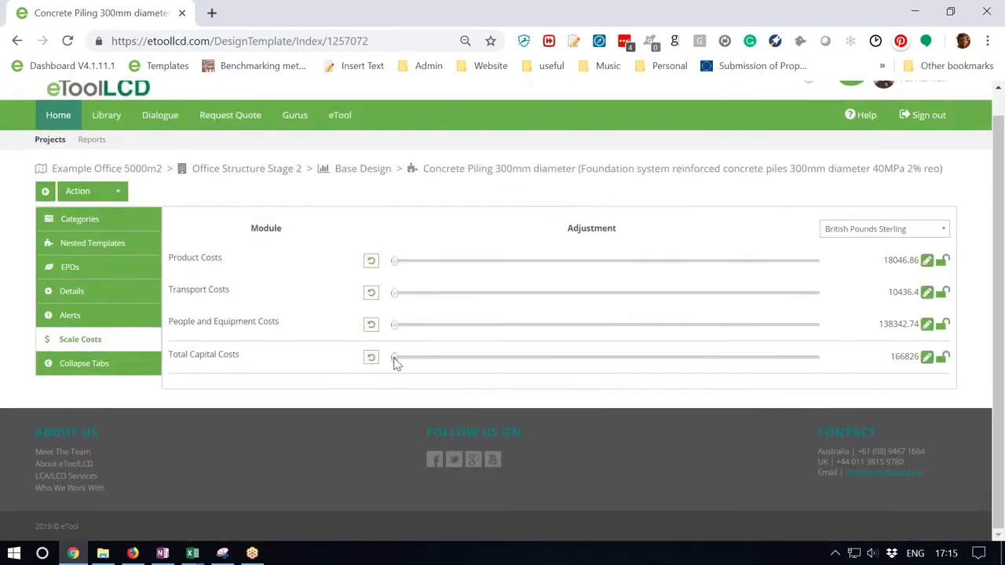
drag(394, 358, 406, 358)
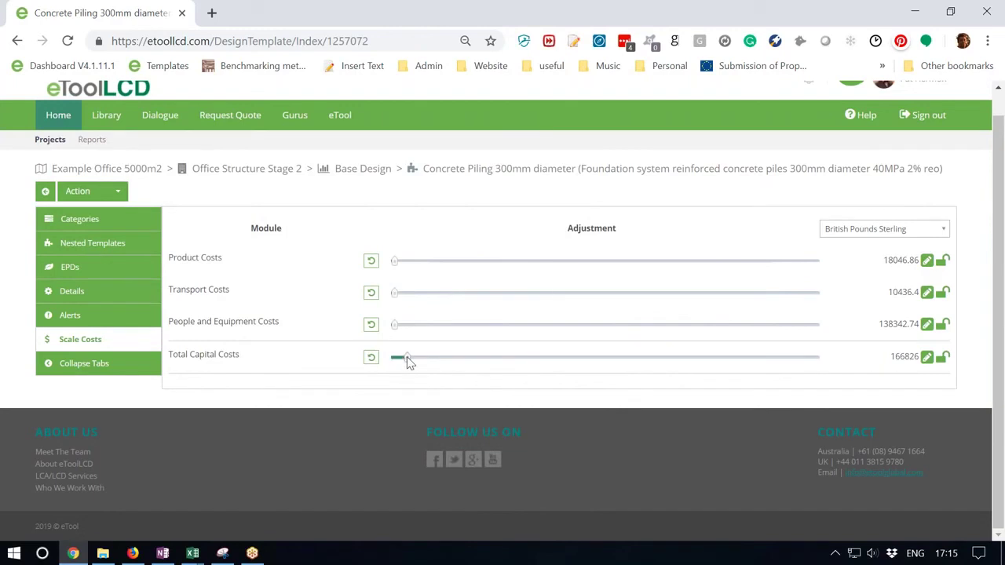
click(44, 191)
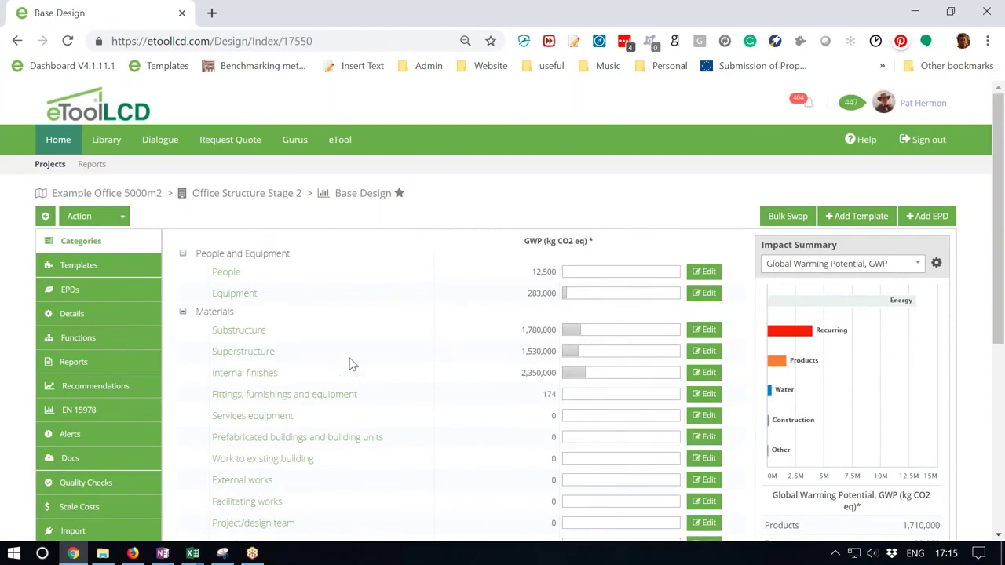
scroll(353, 358, down, 2)
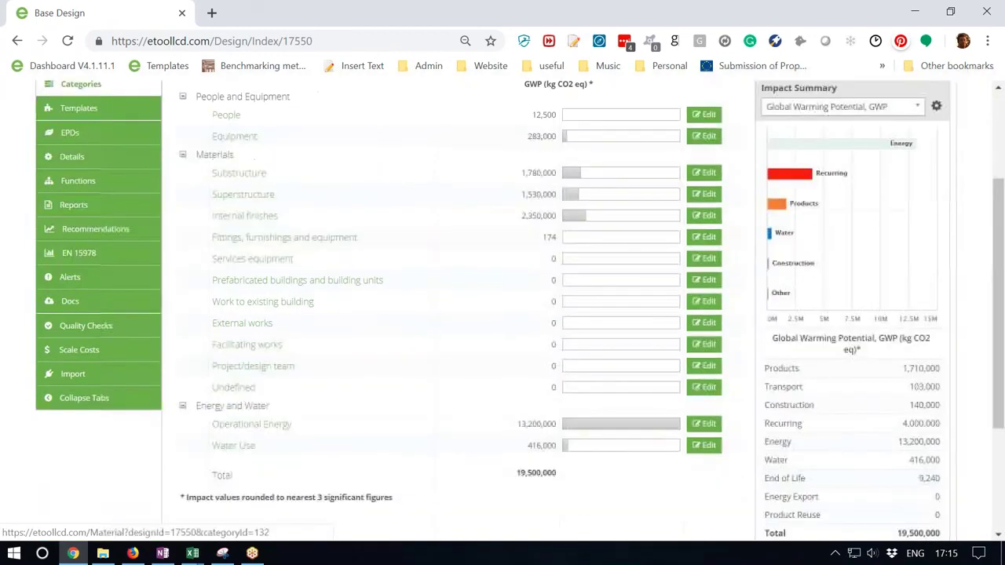